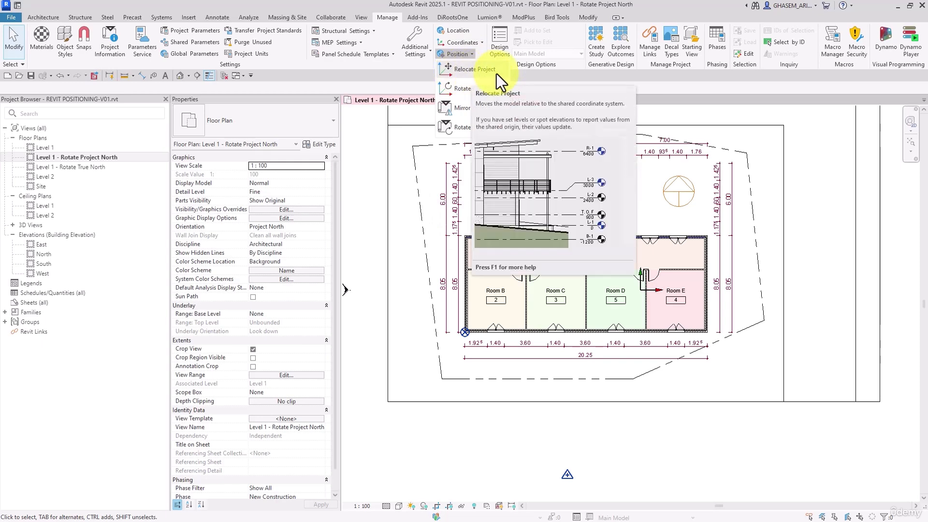
Step: Examine the building, its surrounding site and the survey point on the Level 1 plan, and review the available project position commands
scroll(469, 193, "down", 3)
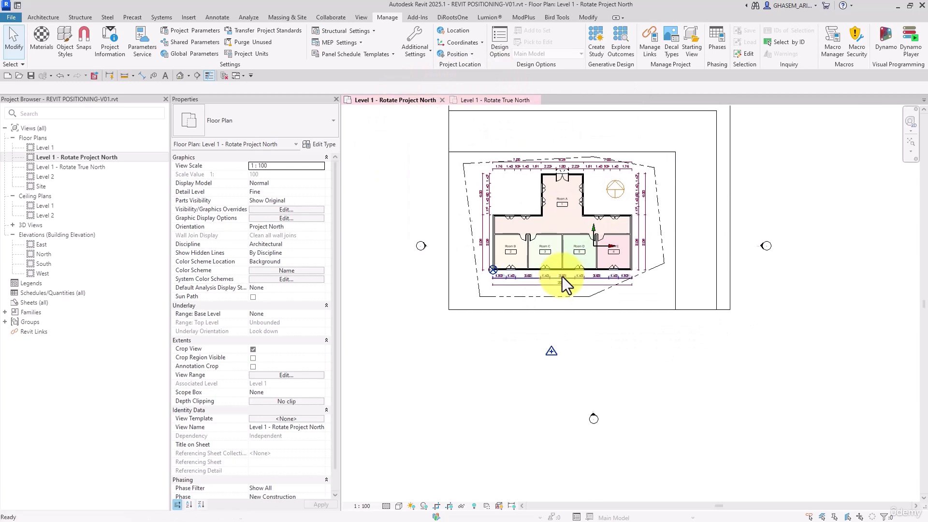
scroll(495, 271, "up", 2)
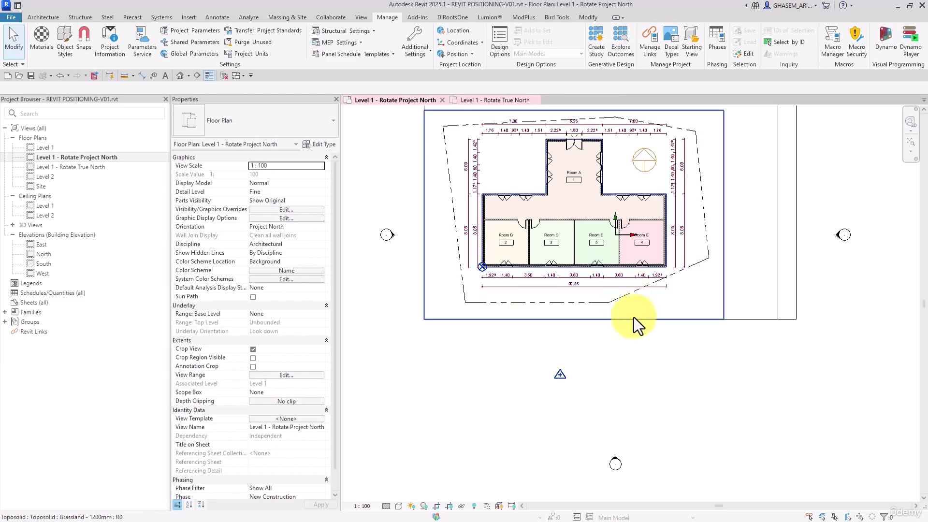
middle_click_drag(668, 308, 671, 340)
scroll(671, 341, "down", 2)
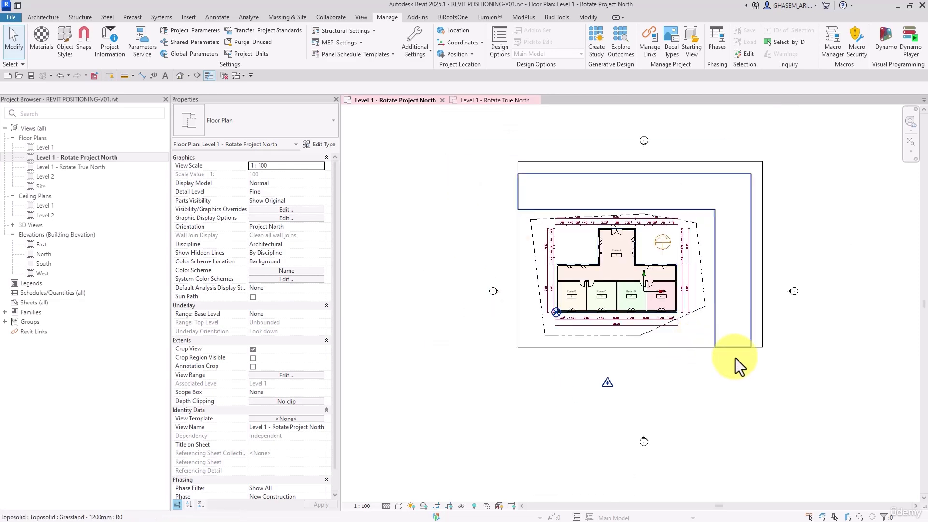
left_click_drag(751, 387, 666, 264)
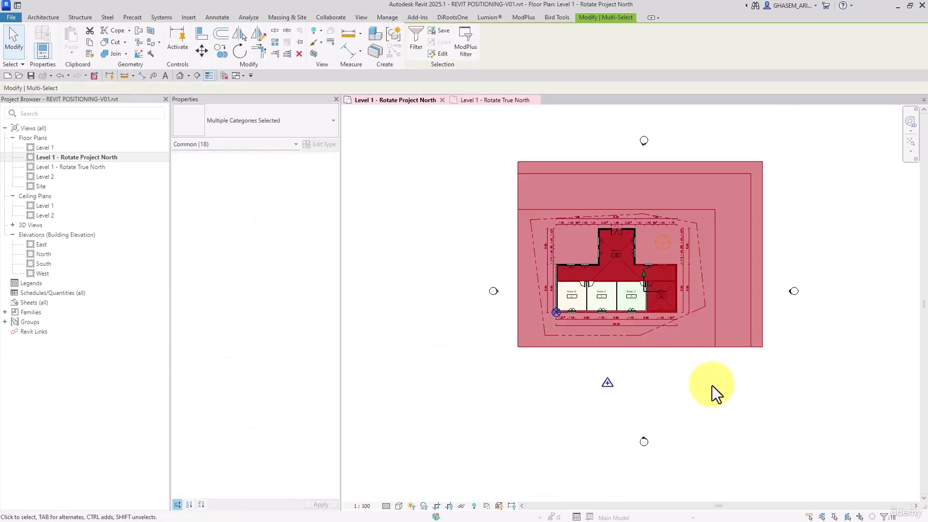
left_click(712, 384)
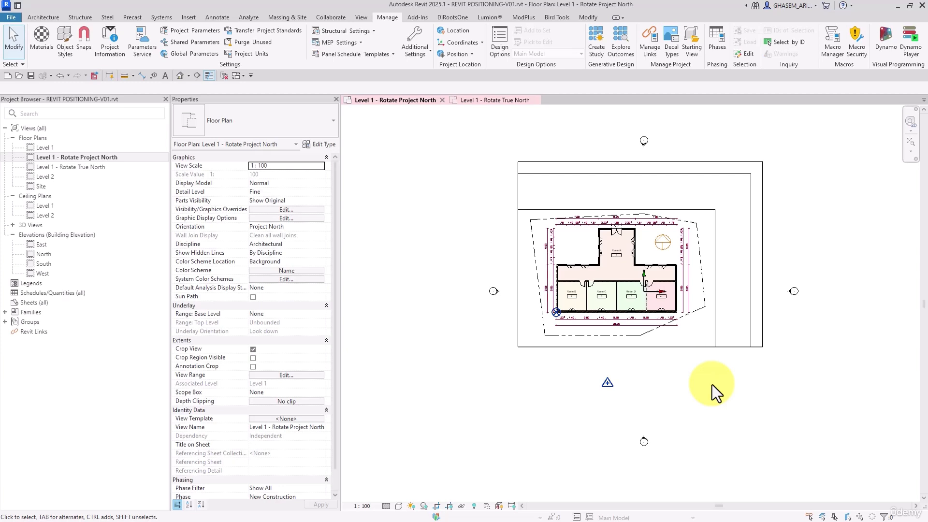
scroll(654, 389, "up", 1)
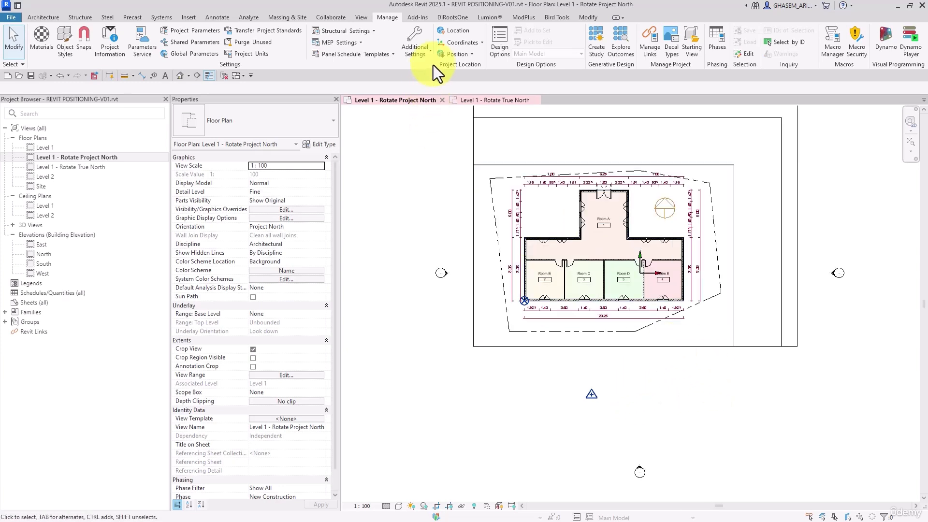
left_click(458, 55)
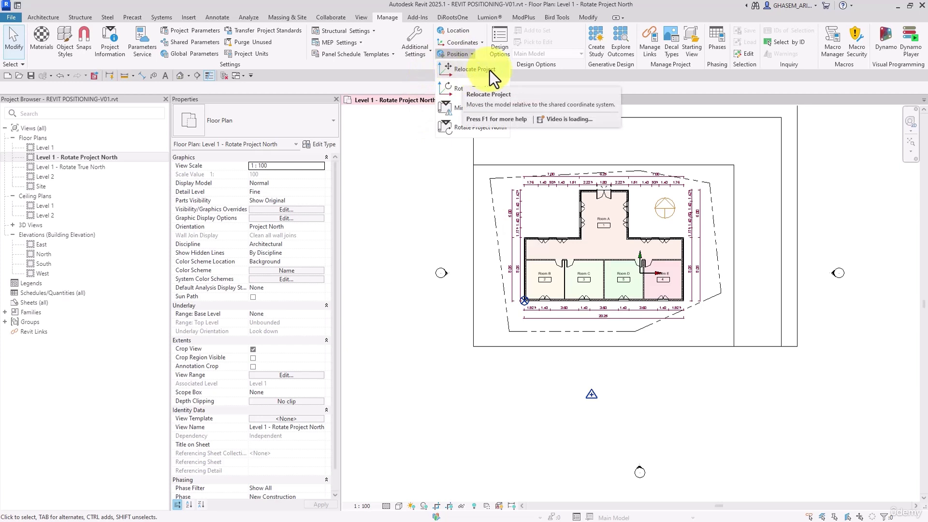
middle_click_drag(419, 201, 473, 279)
left_click(469, 53)
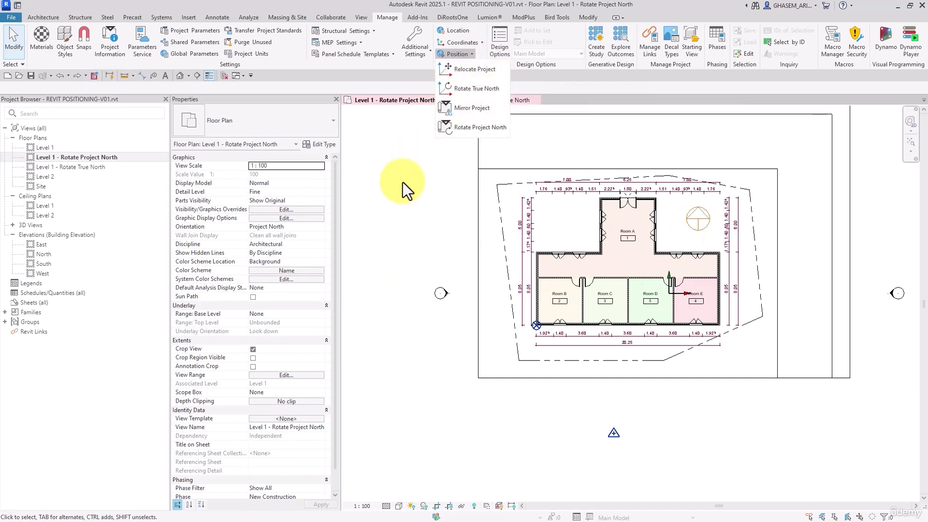
Step: Place a Horizontal spot coordinate with leader on the upper outer corner of the building's left wing and review its type properties
left_click(217, 17)
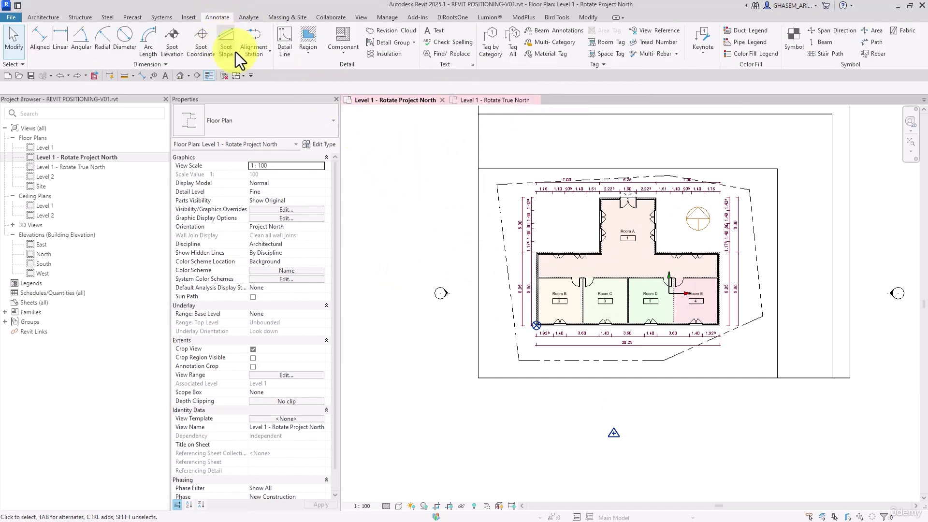
left_click(199, 52)
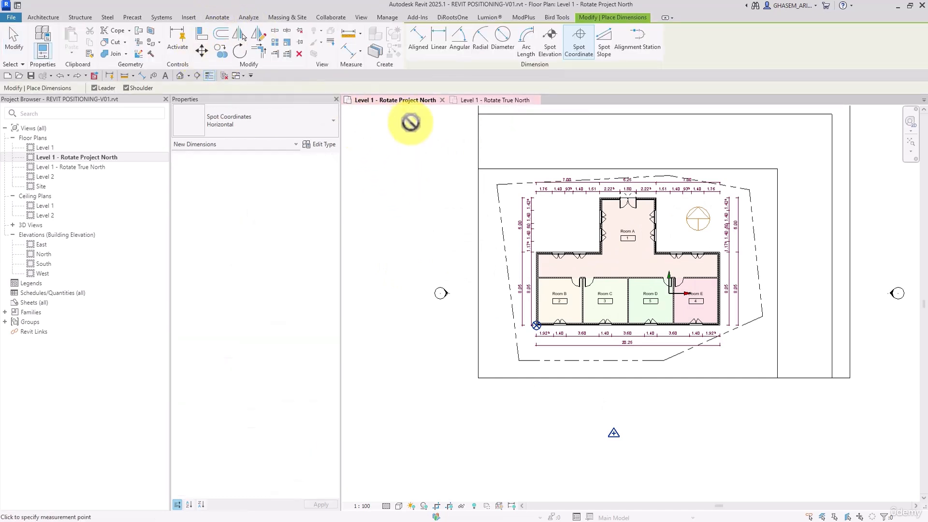
left_click(285, 123)
scroll(563, 263, "up", 8)
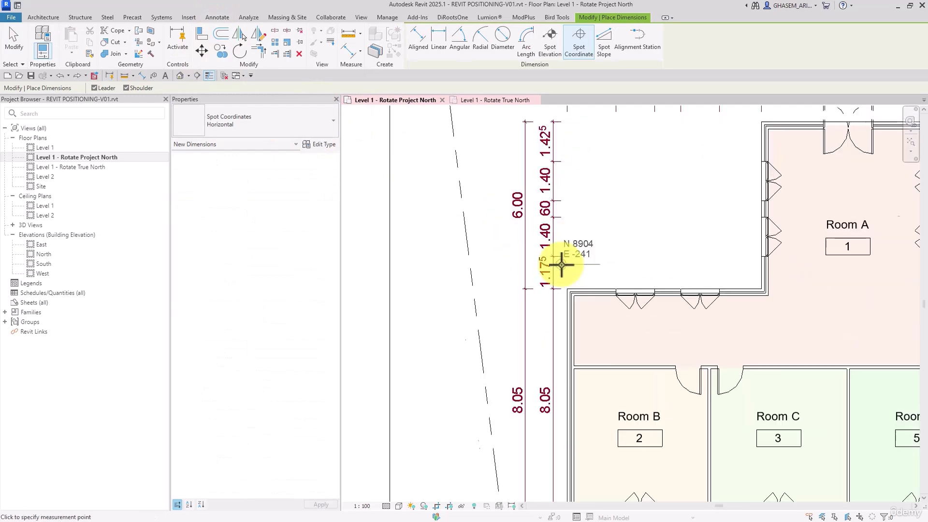
left_click(571, 289)
left_click(594, 247)
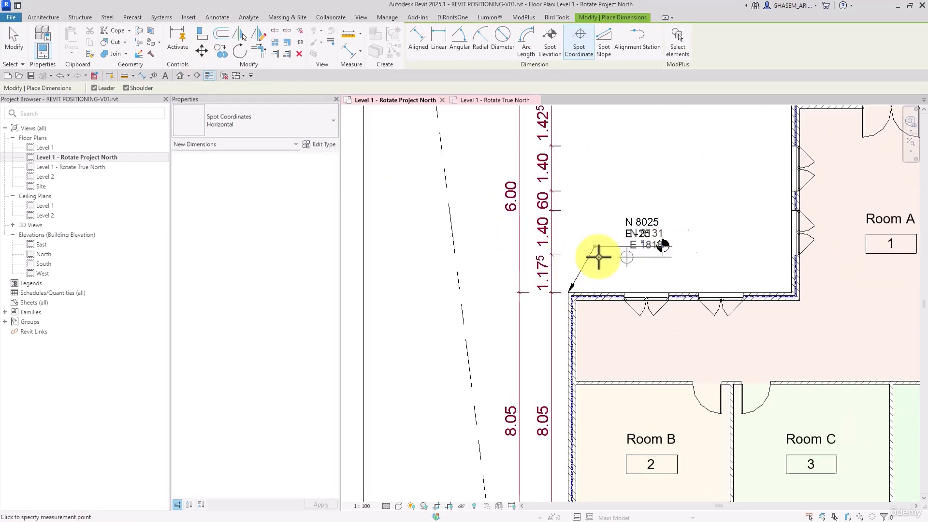
left_click(663, 245)
left_click(319, 144)
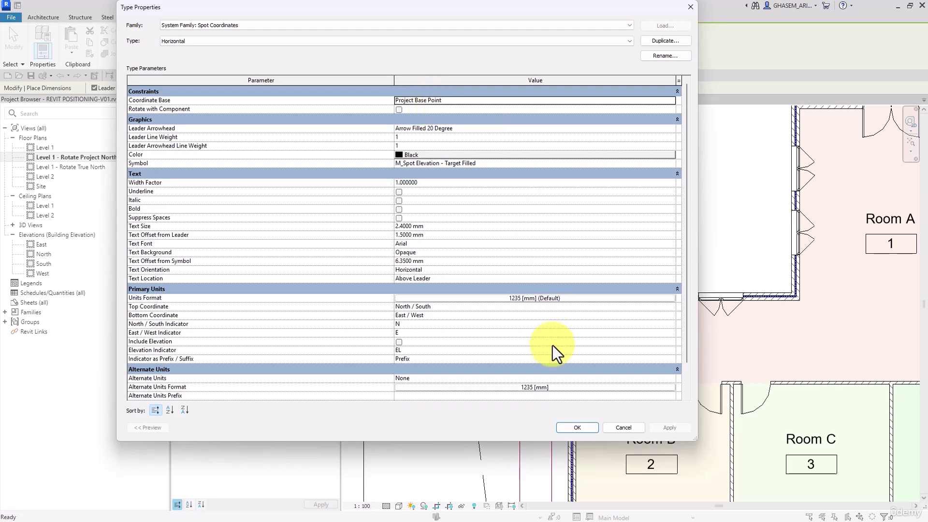
left_click(575, 427)
Step: Add spot coordinates at the inner corner where the left wing meets Room A and at Room A's upper-left outer corner
left_click(790, 291)
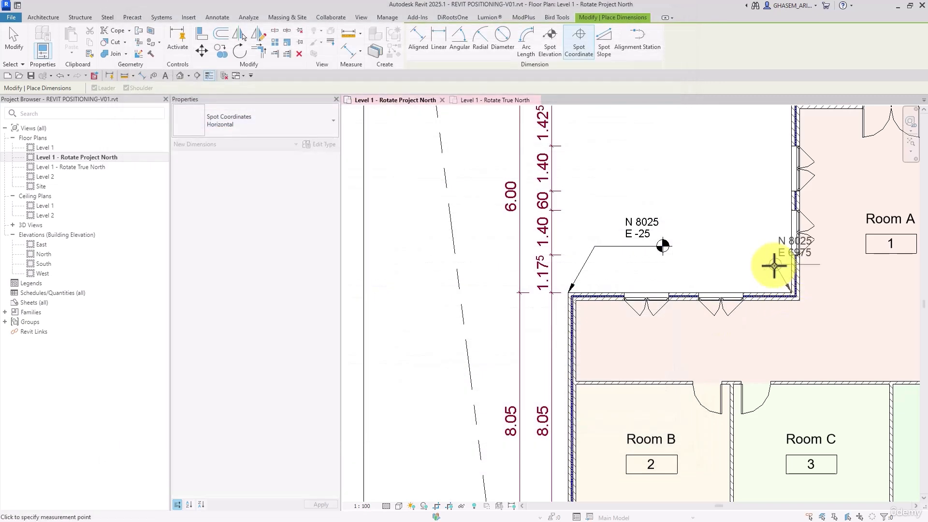
left_click(774, 265)
left_click(692, 265)
scroll(733, 241, "down", 2)
scroll(733, 240, "up", 2)
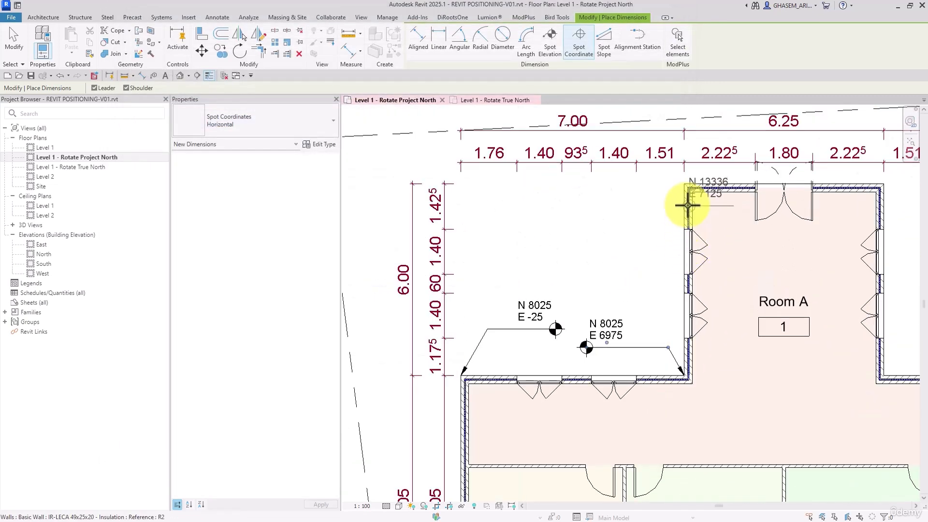
left_click(682, 187)
left_click(670, 208)
left_click(596, 208)
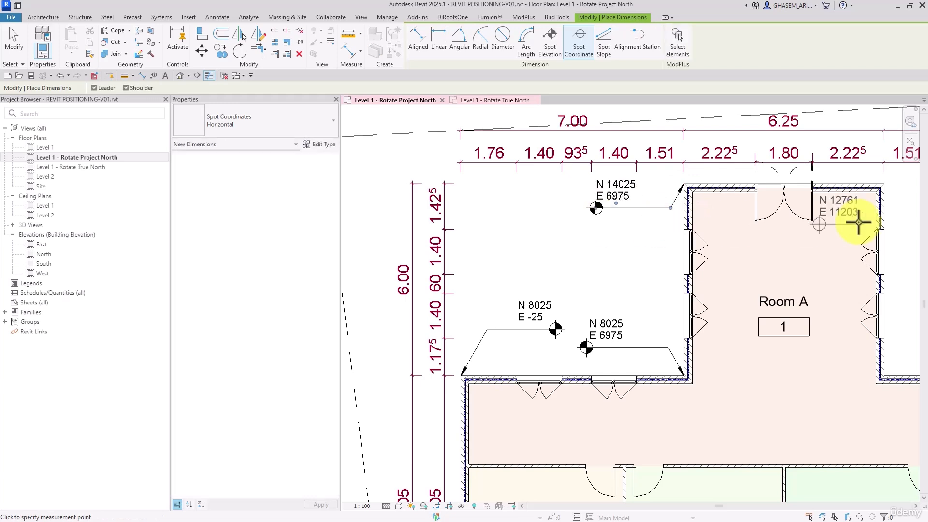
Step: Add spot coordinates at Room A's upper-right outer corner and at the inner corner where Room A meets the right wing
middle_click_drag(856, 213, 651, 188)
left_click(659, 185)
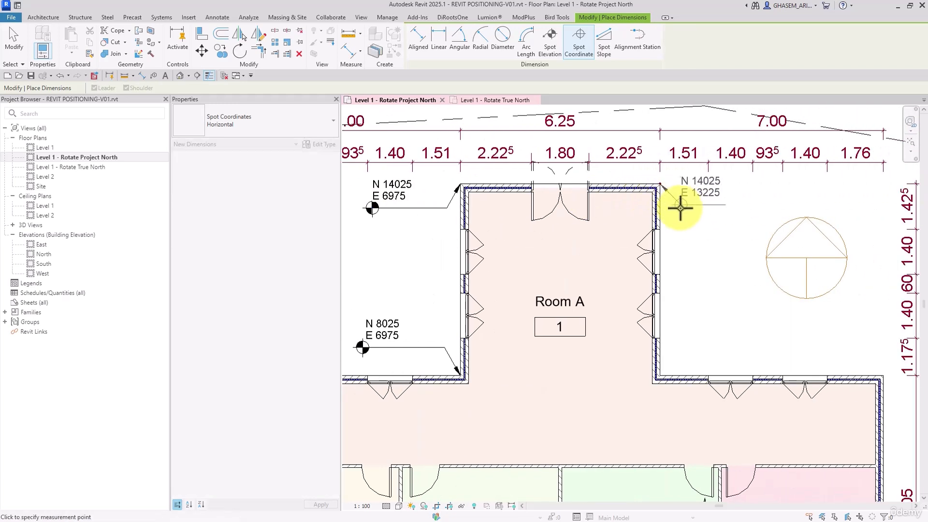
left_click(682, 207)
left_click(738, 206)
left_click(660, 375)
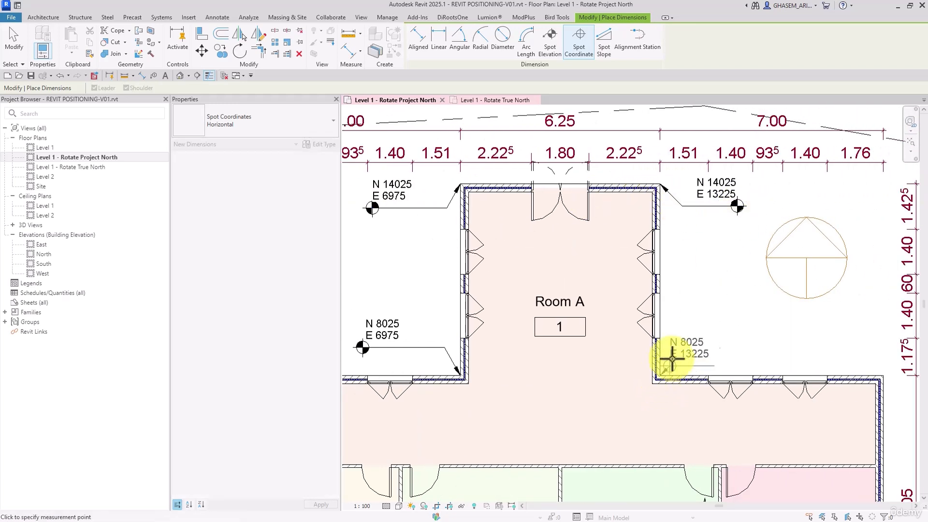
left_click(685, 332)
left_click(739, 332)
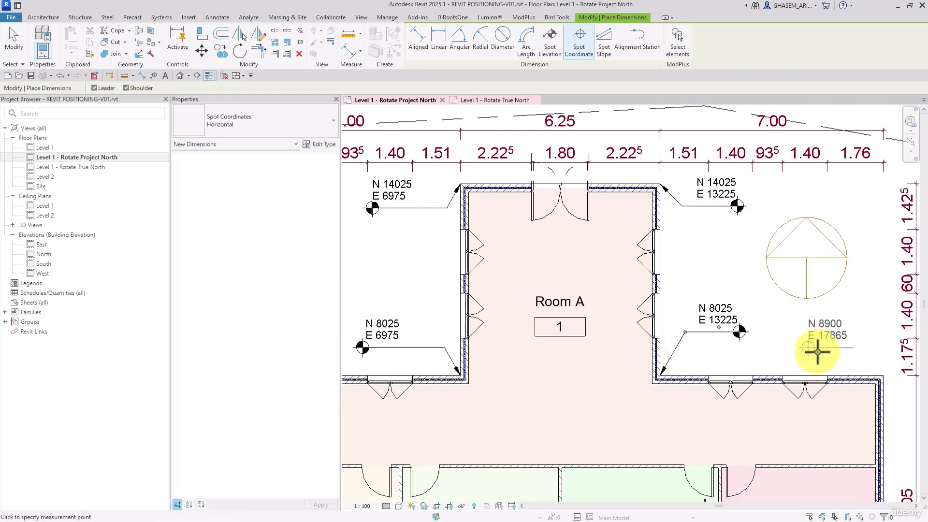
Step: Add spot coordinates at the right wing's upper outer corner and at both lower outer corners of the building
left_click(883, 376)
left_click(791, 337)
scroll(757, 323, "down", 3)
middle_click_drag(756, 323, 669, 122)
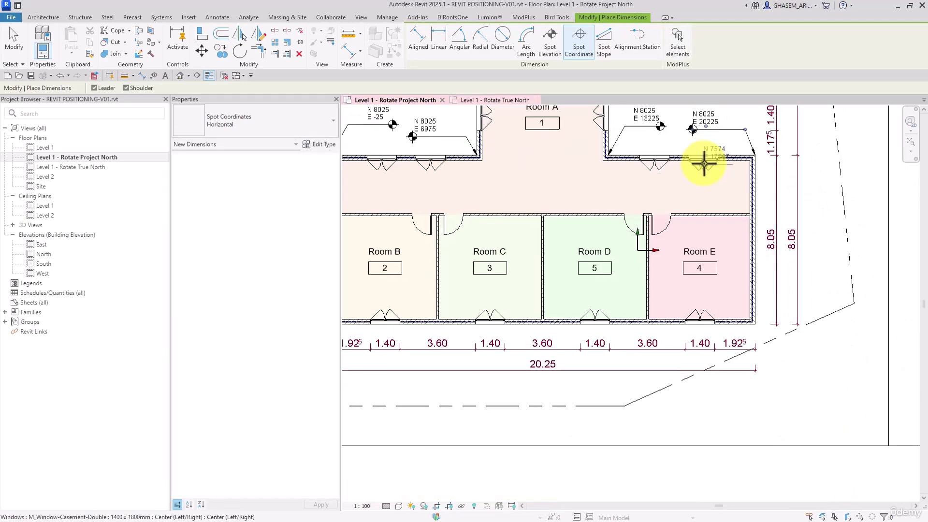
scroll(730, 280, "up", 4)
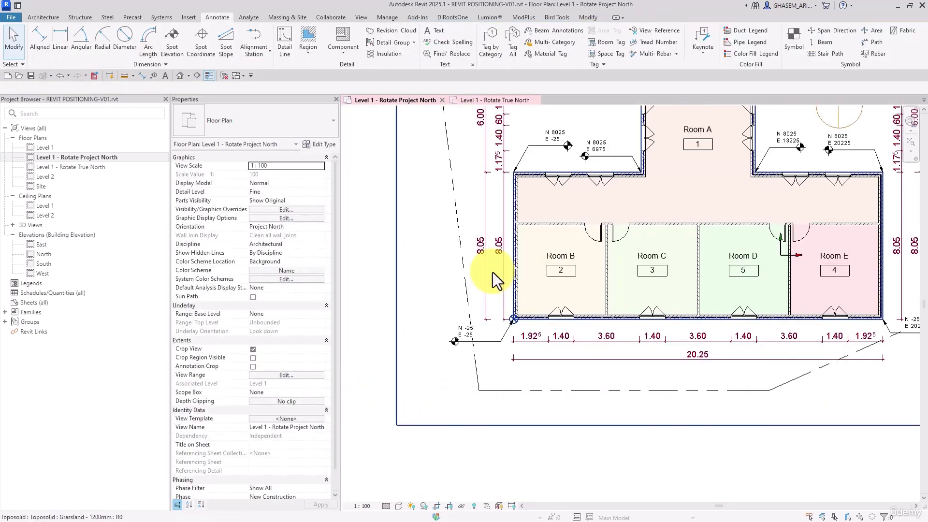
Step: Relocate the project 3500 mm horizontally to the right, using the project base point at the building's lower-left corner as the move start point
scroll(496, 275, "down", 1)
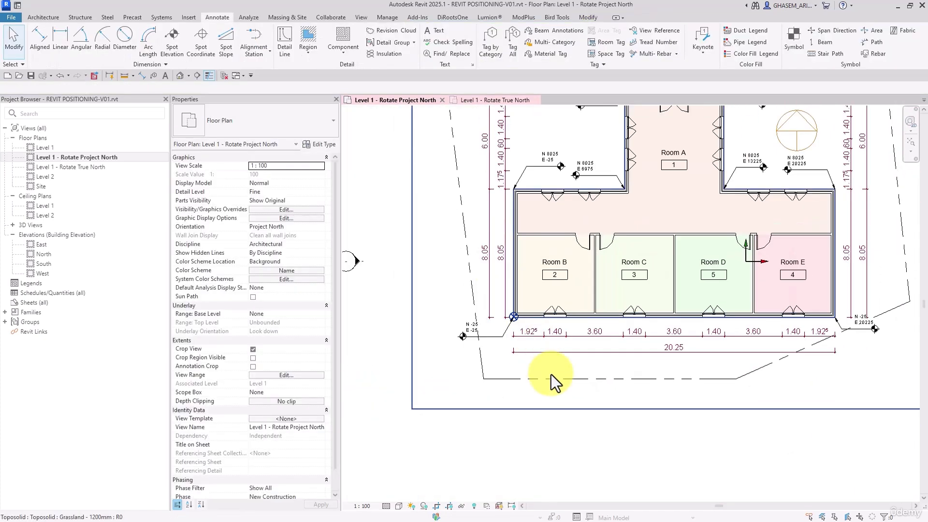
middle_click_drag(553, 381, 554, 329)
scroll(554, 329, "up", 1)
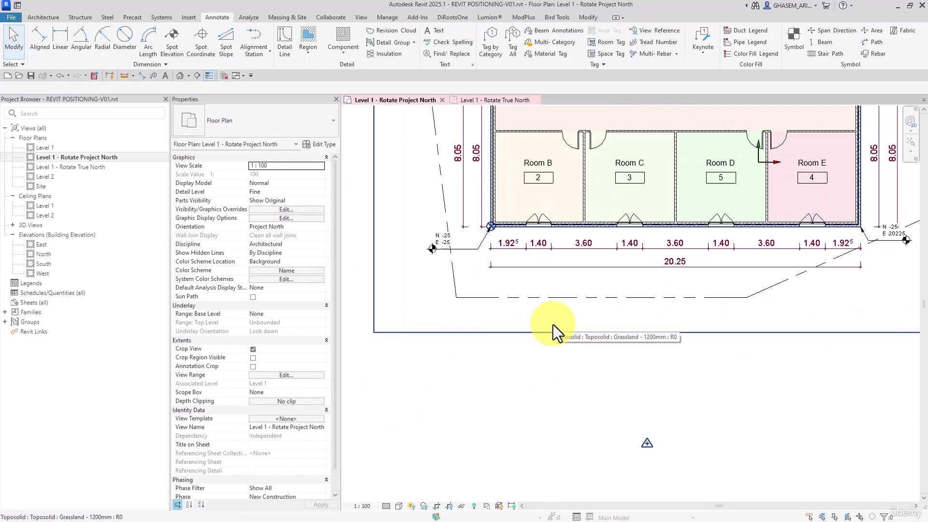
left_click(388, 20)
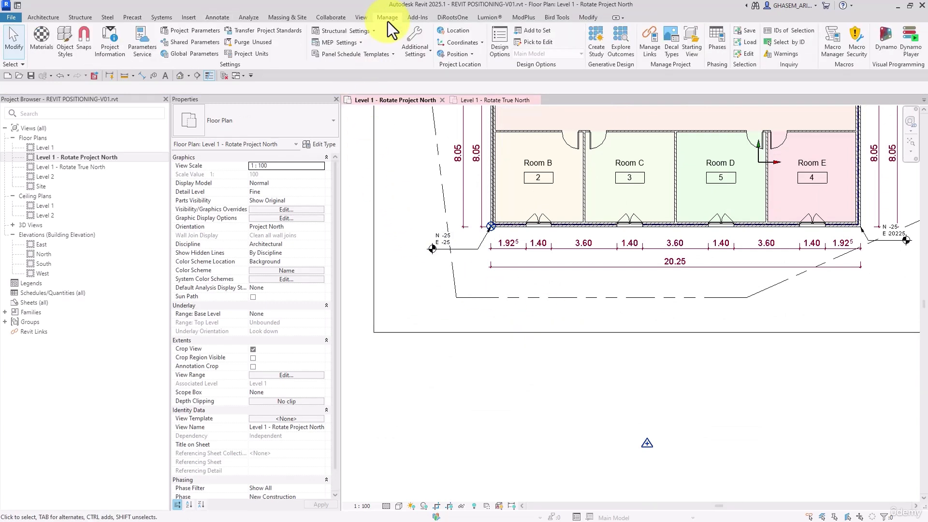
left_click(457, 53)
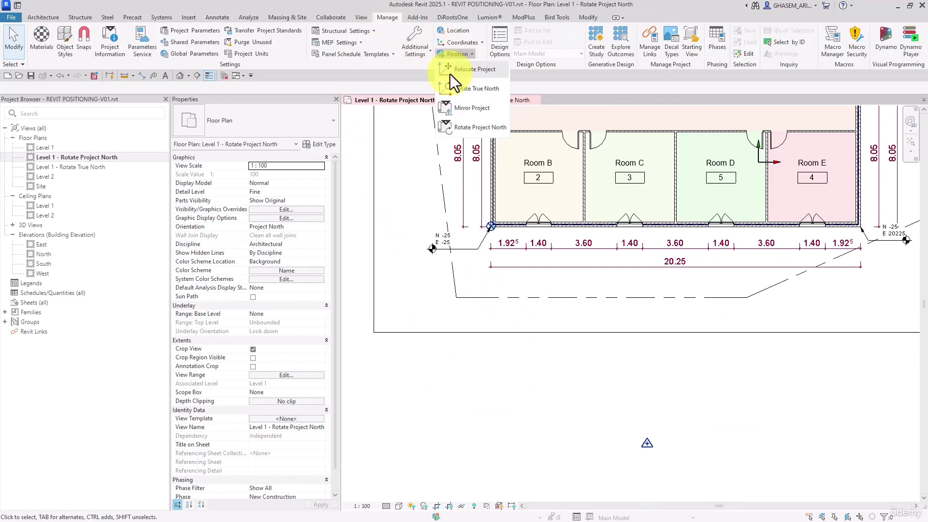
left_click(486, 72)
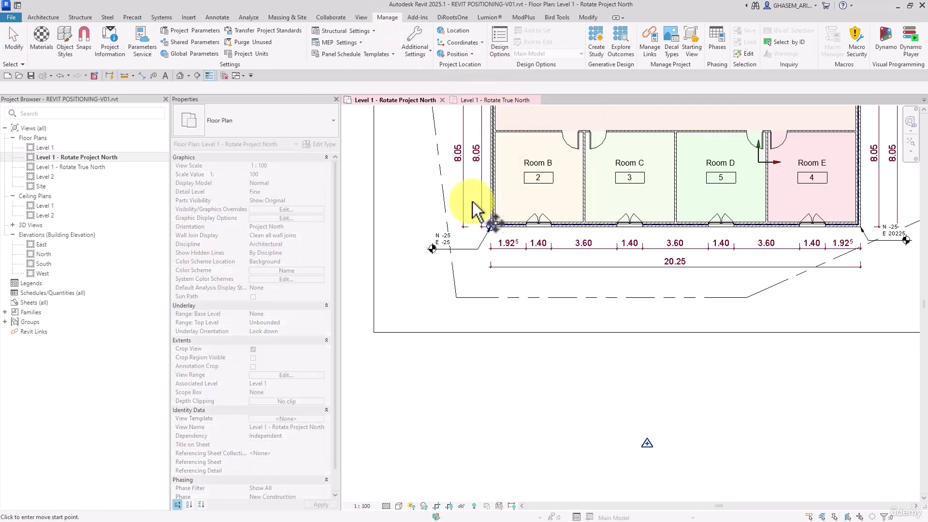
middle_click_drag(394, 177, 496, 239)
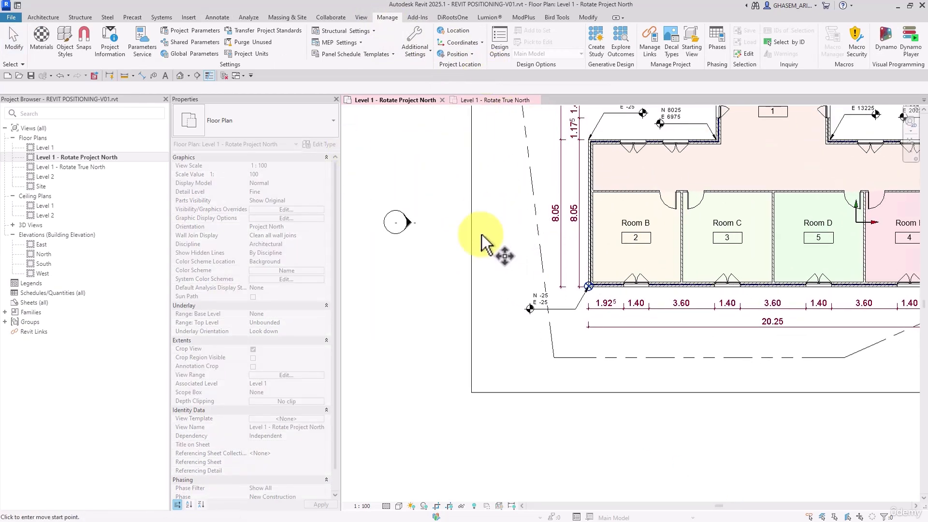
scroll(503, 242, "down", 1)
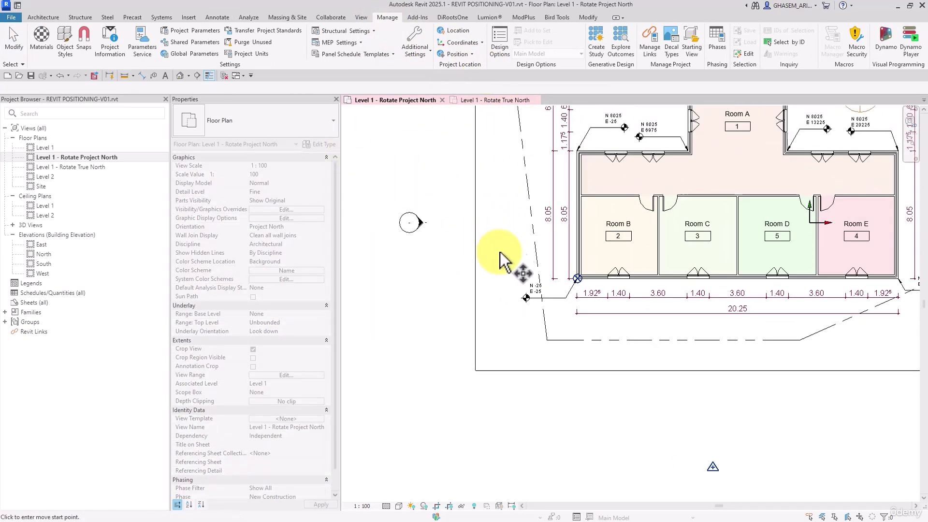
middle_click_drag(559, 375, 503, 302)
scroll(518, 208, "up", 2)
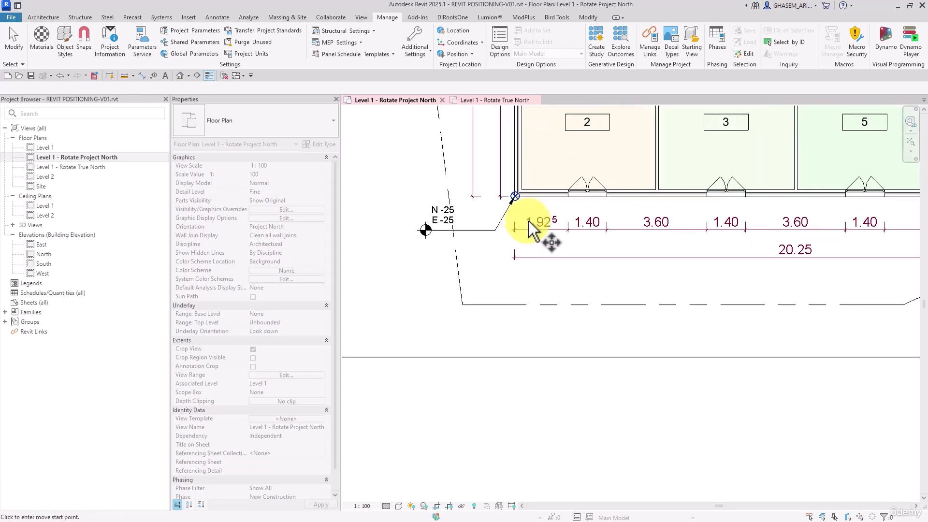
left_click(516, 196)
scroll(517, 198, "down", 1)
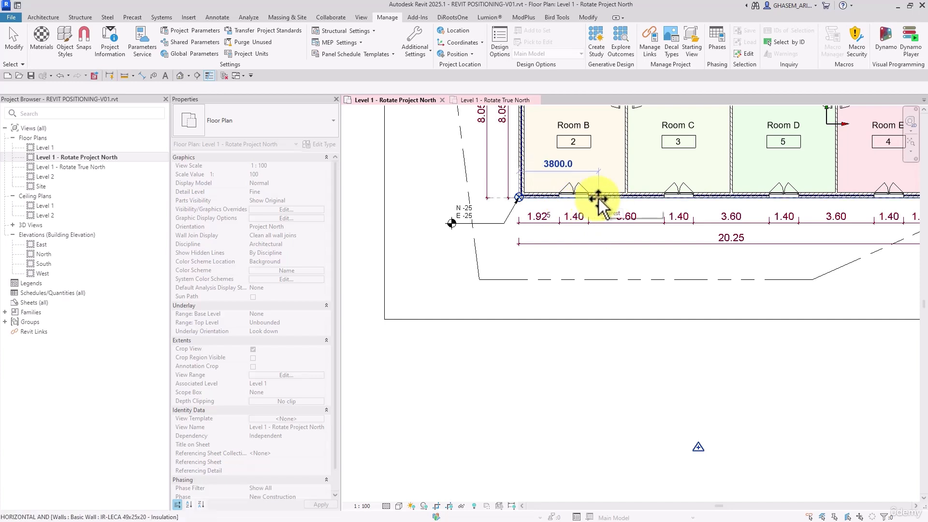
type("3000")
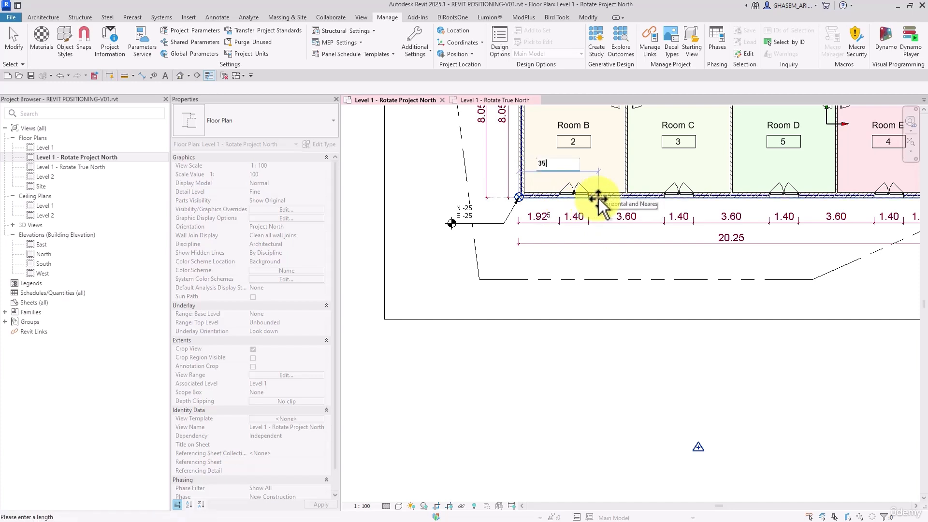
key("Return")
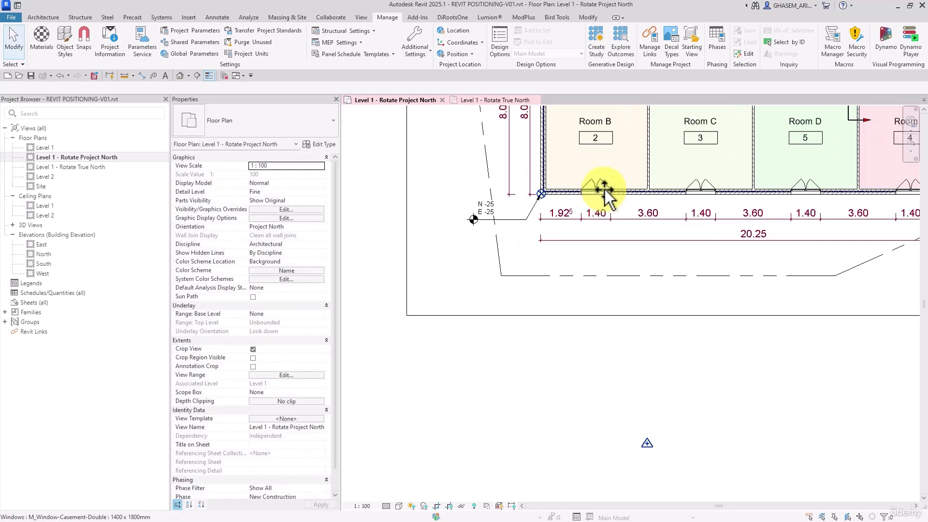
Step: Change the Coordinate Base of the horizontal spot coordinates type to Survey Point
scroll(605, 195, "down", 6)
scroll(617, 155, "up", 5)
middle_click_drag(706, 140, 691, 211)
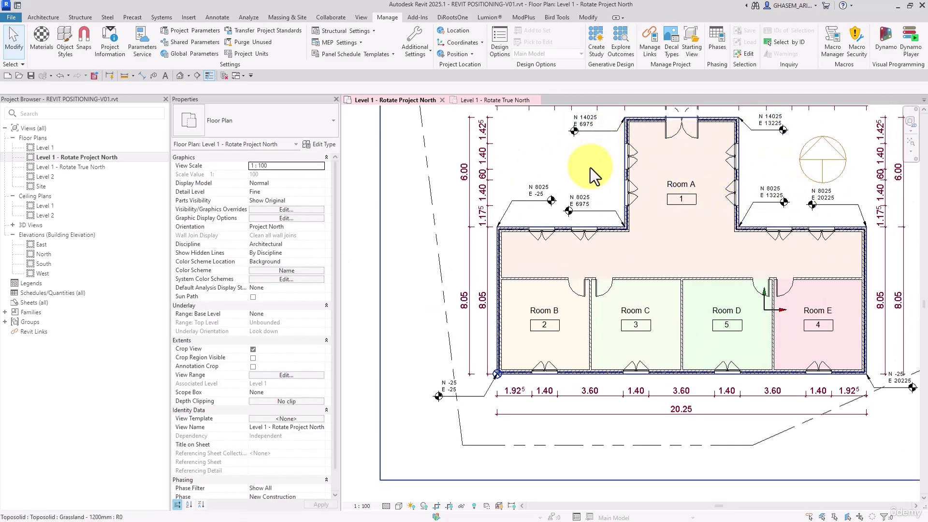
middle_click_drag(535, 210, 550, 196)
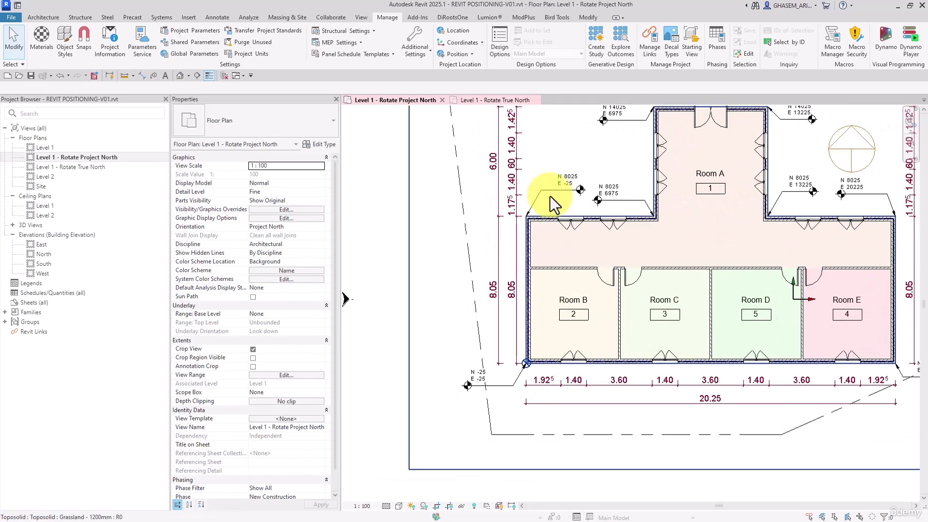
left_click(544, 190)
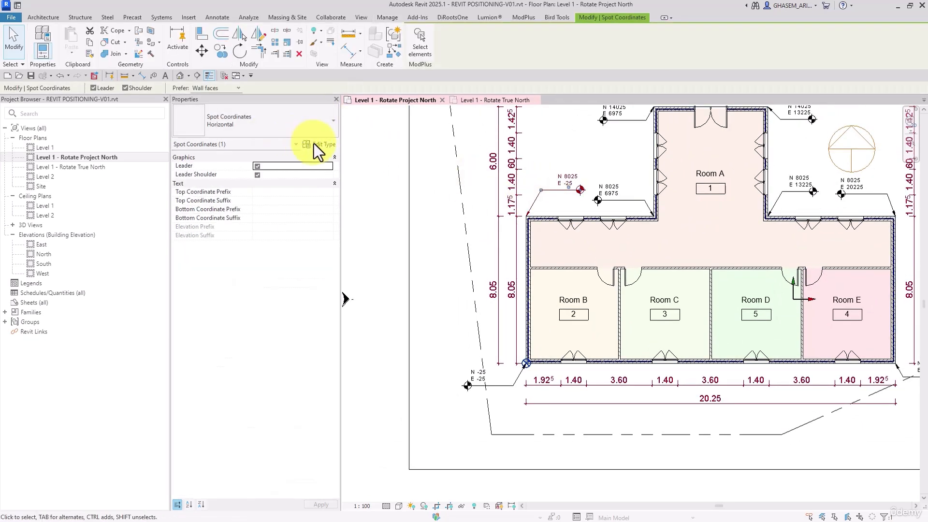
left_click(323, 145)
left_click(671, 103)
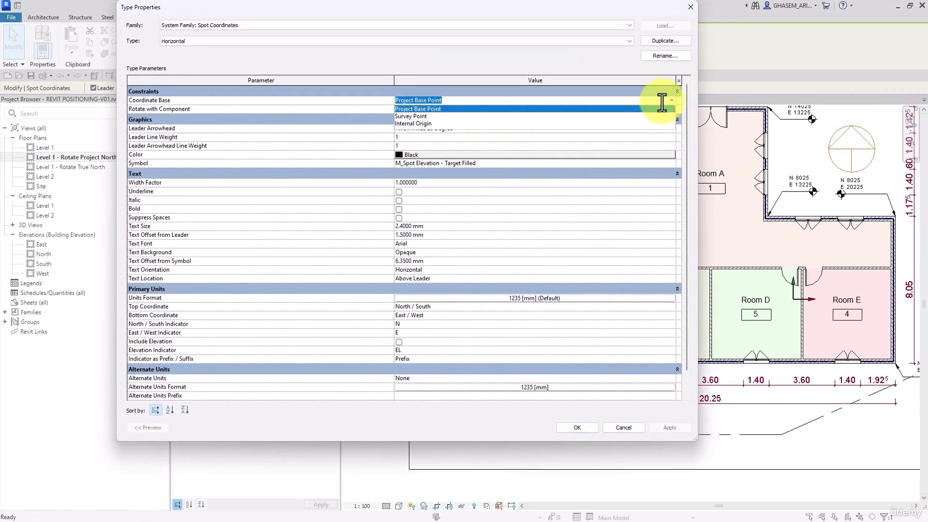
left_click(434, 124)
left_click(564, 428)
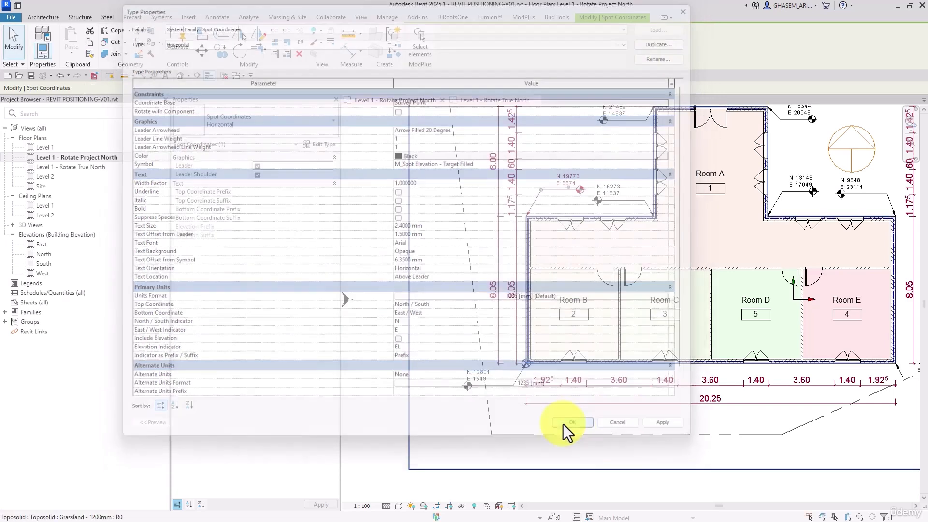
left_click(427, 287)
left_click(367, 187)
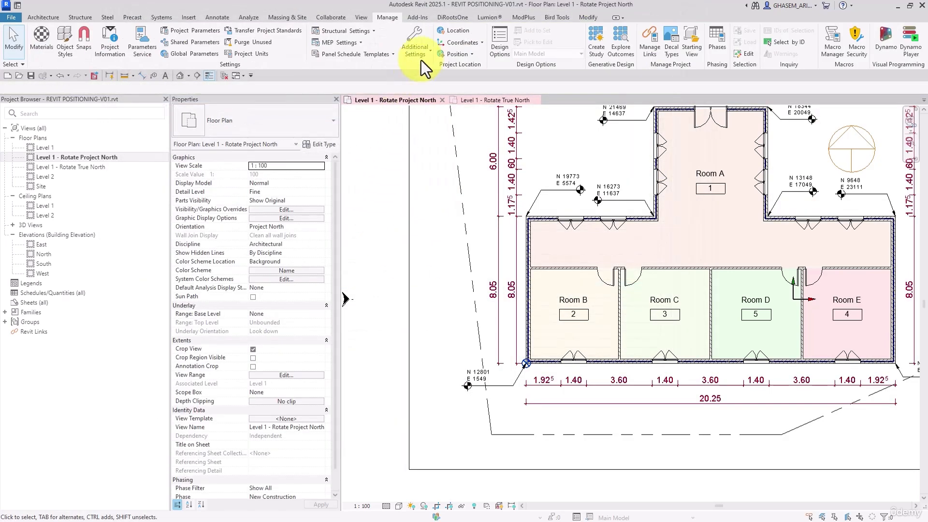
Step: Relocate the project horizontally a short distance to the left, starting from the project base point at the building's lower-left corner
left_click(457, 54)
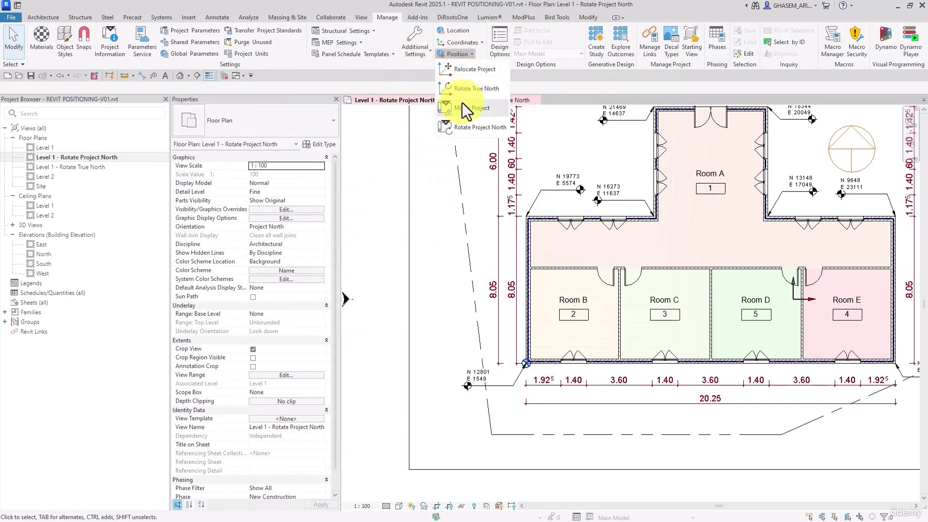
left_click(462, 72)
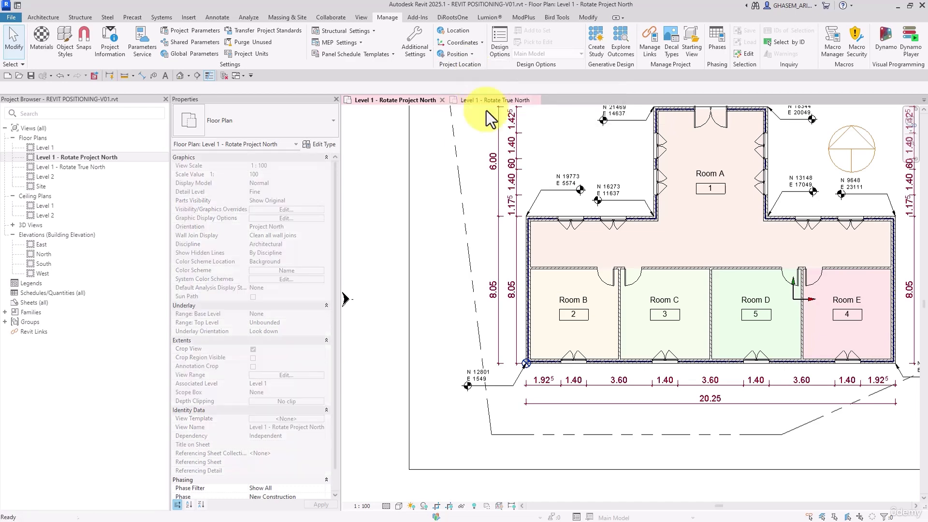
left_click(528, 363)
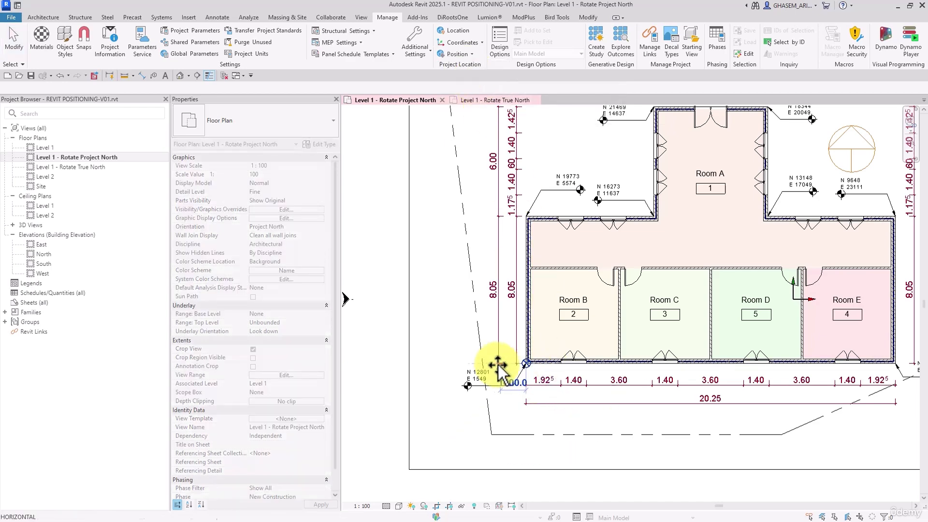
left_click(490, 365)
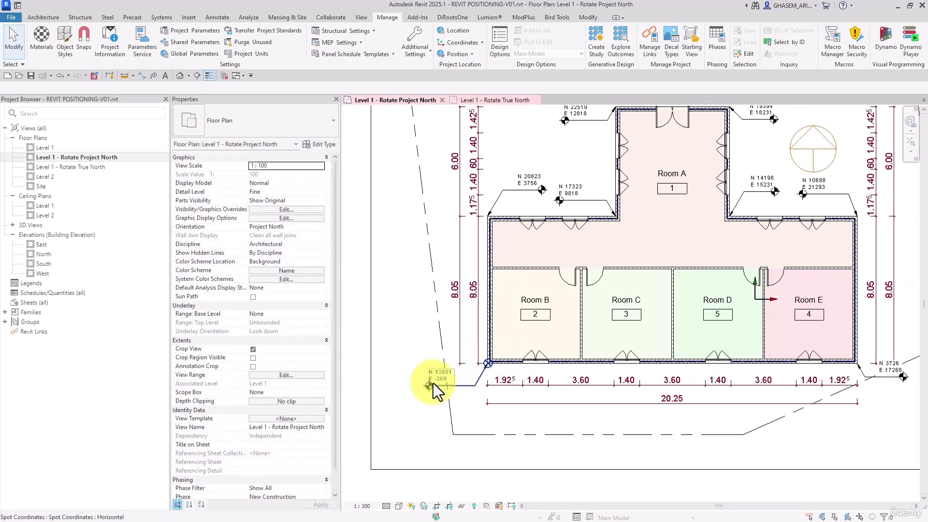
middle_click_drag(464, 353, 518, 337)
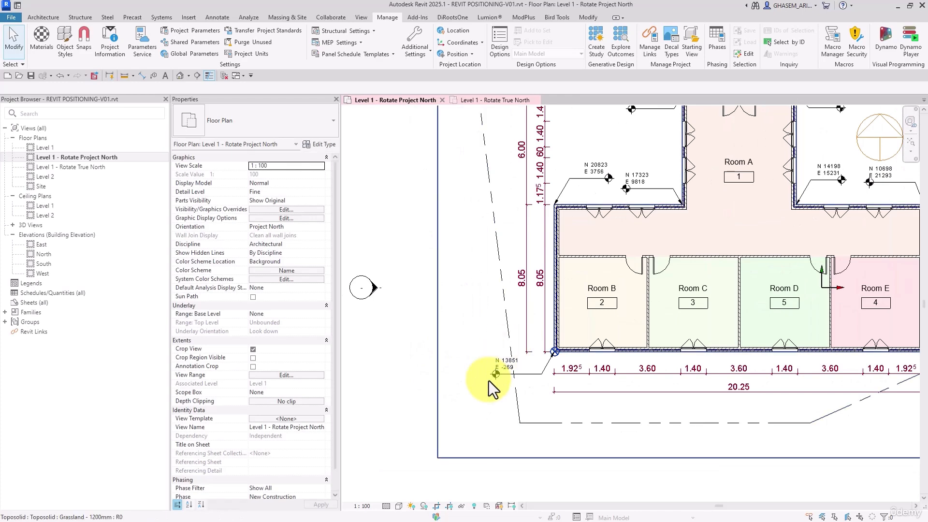
Step: Try relocating the project a short distance to the right from just below the building's lower-left corner, and undo the move
left_click(460, 53)
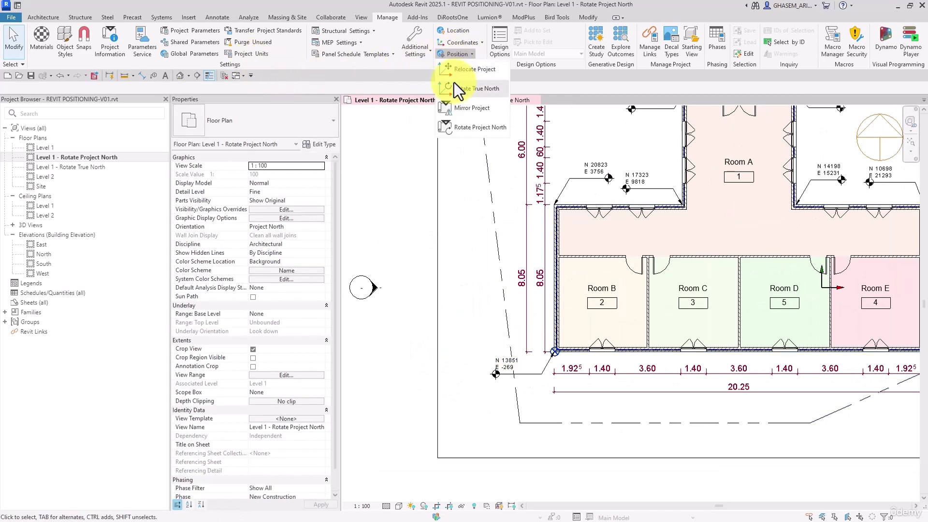
left_click(459, 70)
scroll(518, 390, "up", 5)
left_click(589, 339)
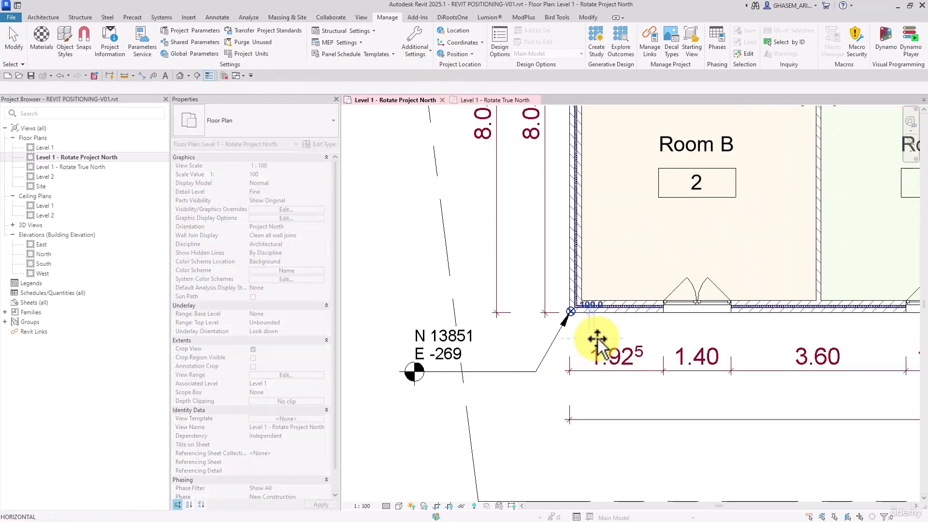
left_click(613, 340)
scroll(624, 337, "down", 3)
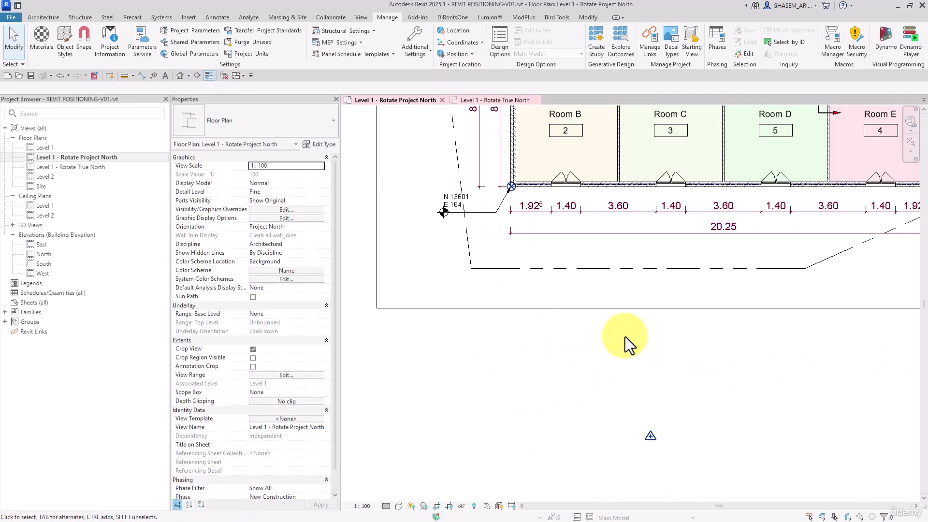
key("ctrl+z")
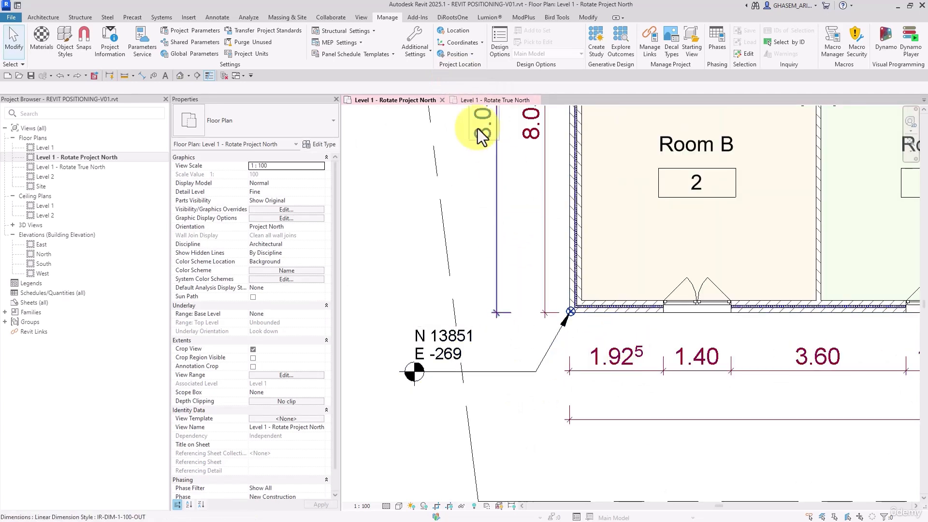
Step: Relocate the project 1000 mm horizontally to the right, using the project base point as the move start point
left_click(450, 53)
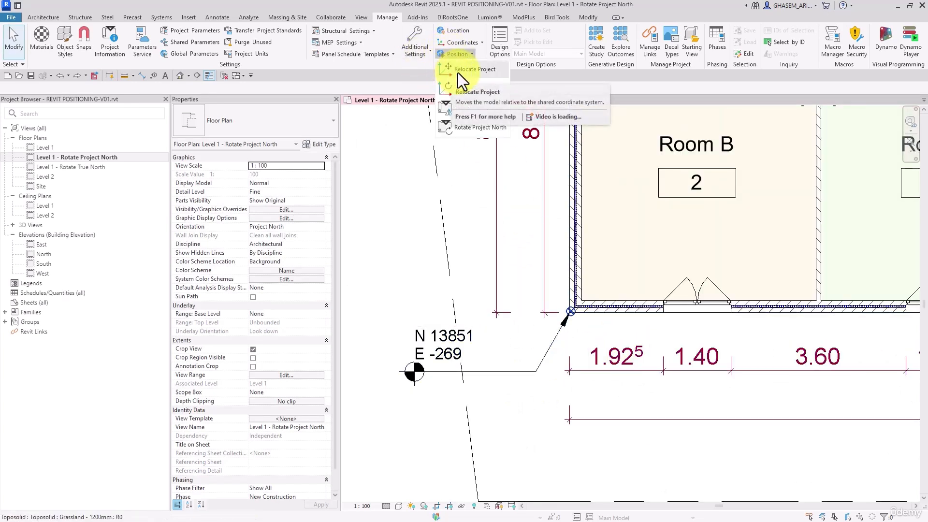
left_click(475, 70)
left_click(570, 311)
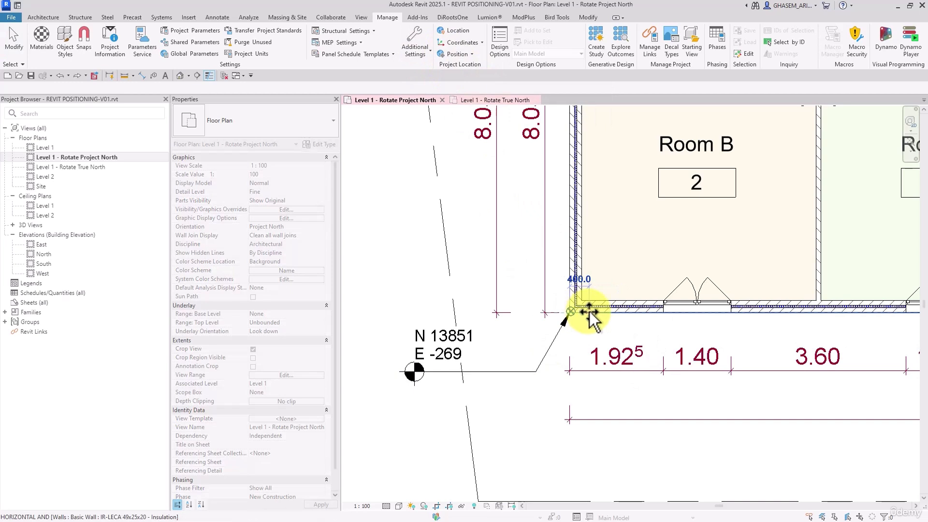
type("1000")
key("Return")
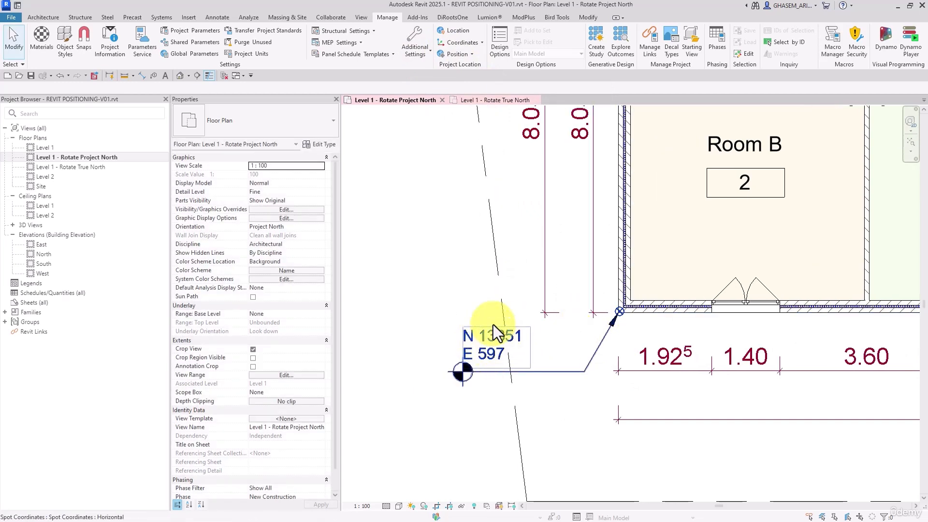
Step: Undo the last two project relocations and restore the spot coordinates' Coordinate Base to Project Base Point
key("ctrl+z")
key("ctrl+z")
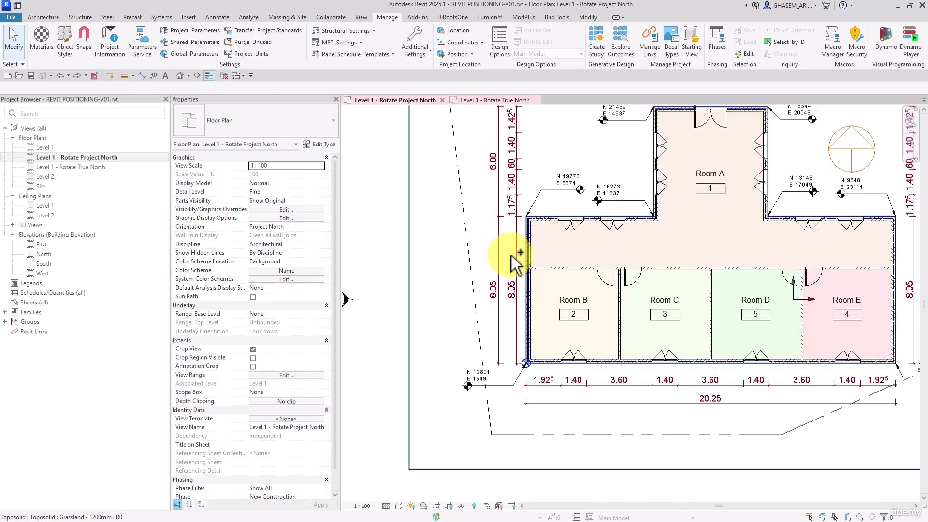
left_click(500, 385)
left_click(391, 141)
middle_click_drag(405, 217, 408, 173)
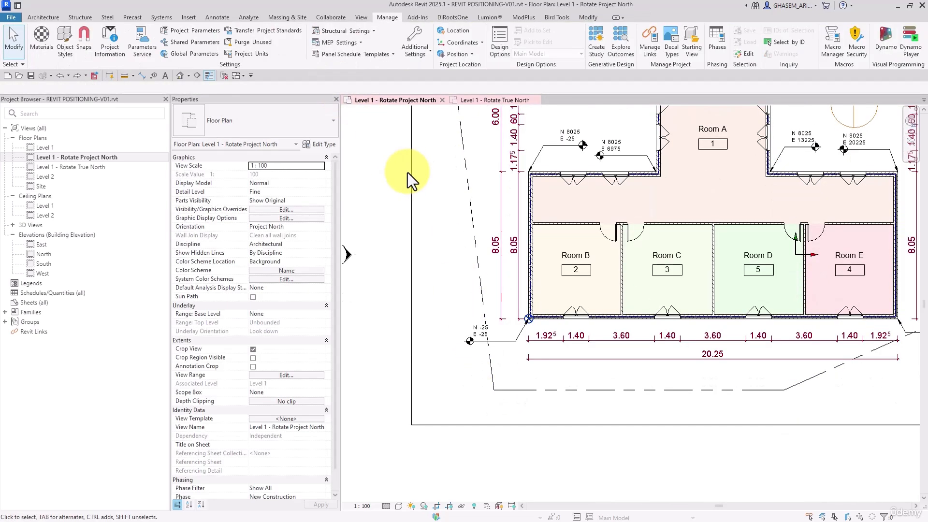
left_click(502, 348)
key("Escape")
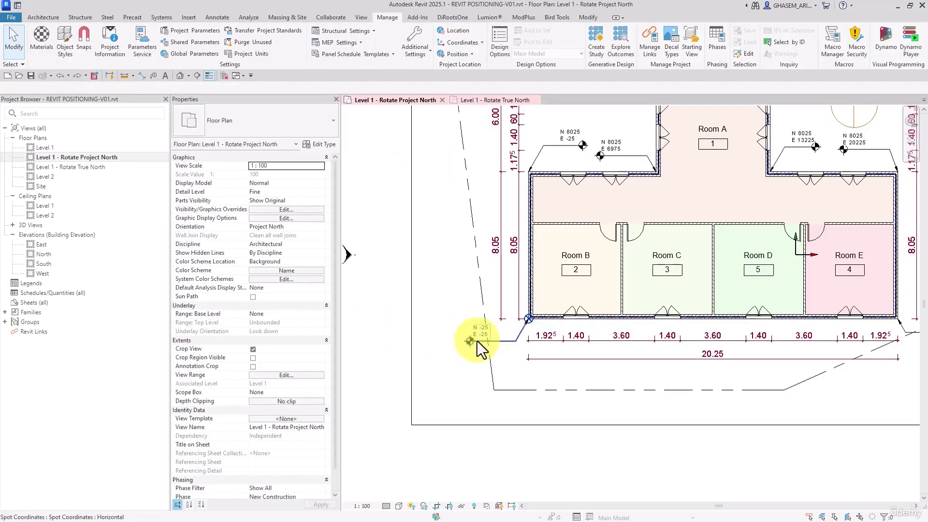
left_click(498, 341)
left_click(320, 146)
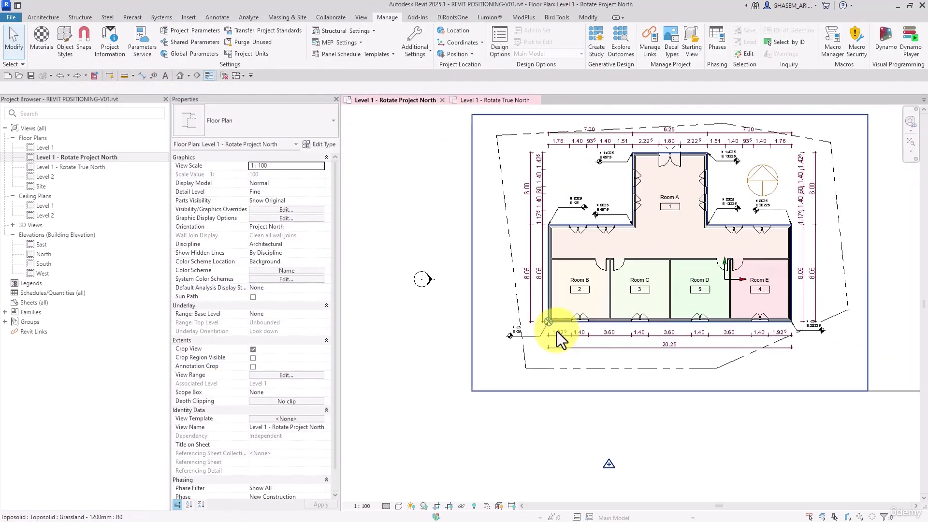
Step: Relocate the project 3500 mm horizontally to the right, starting the move from a point below the building's lower-left corner
scroll(557, 331, "up", 2)
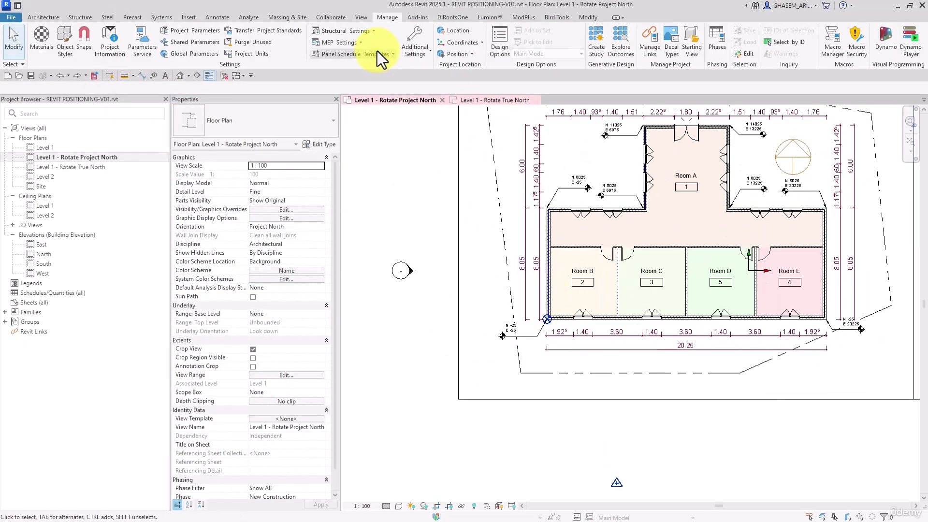
left_click(464, 55)
left_click(460, 68)
scroll(547, 339, "up", 1)
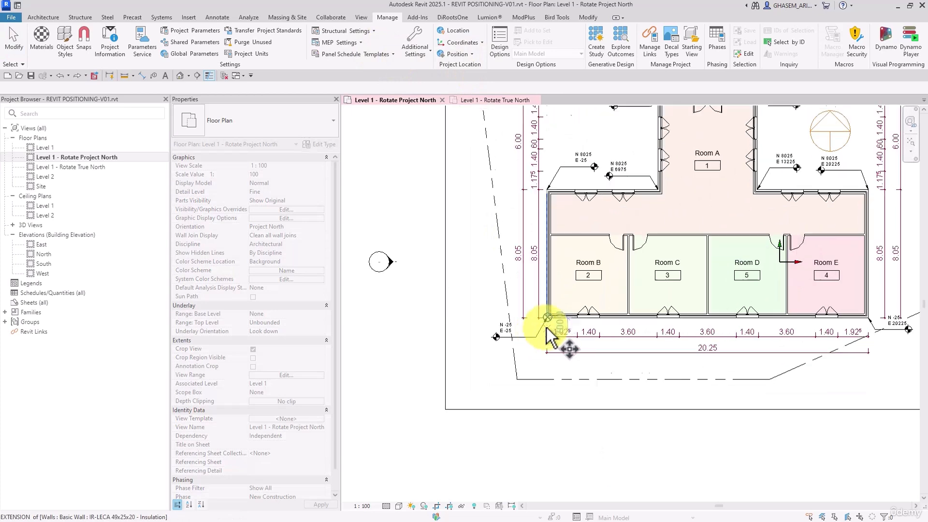
left_click(548, 317)
middle_click_drag(545, 338, 539, 217)
scroll(539, 218, "down", 1)
left_click(543, 300)
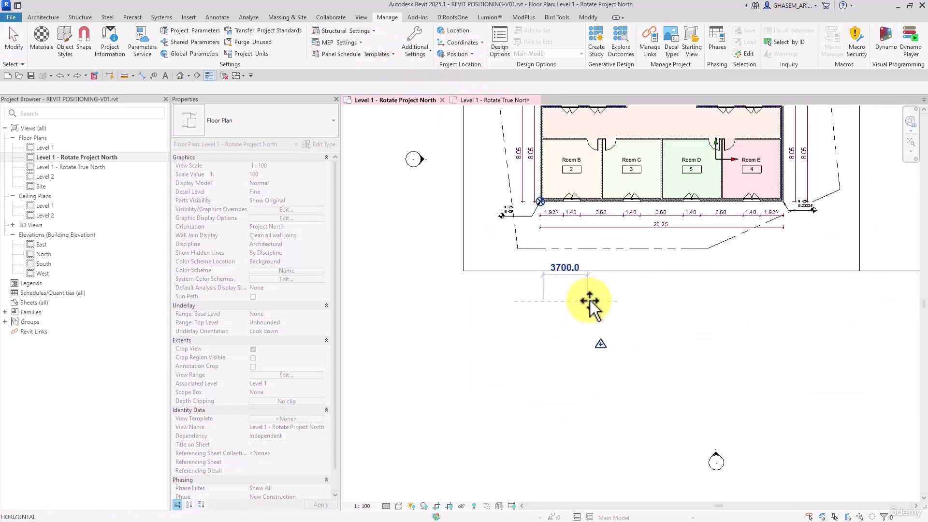
type("3500")
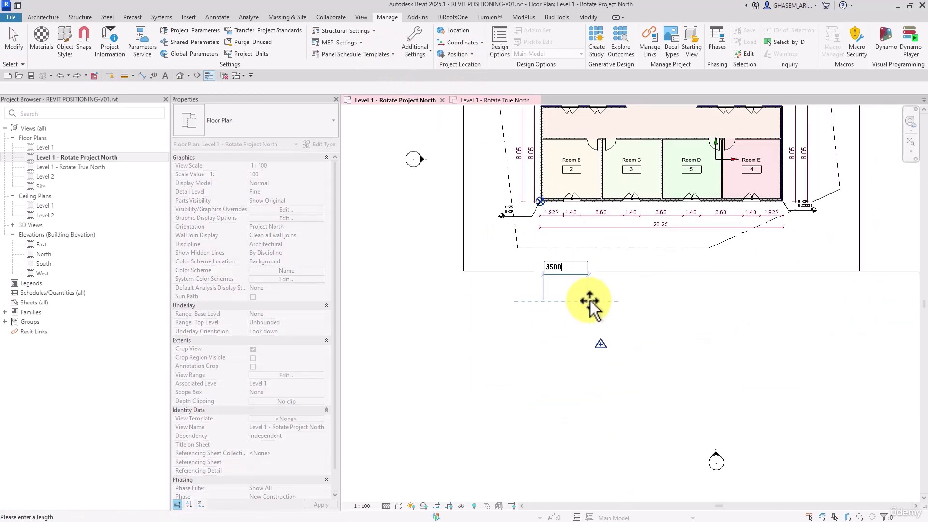
key("Return")
scroll(546, 213, "down", 4)
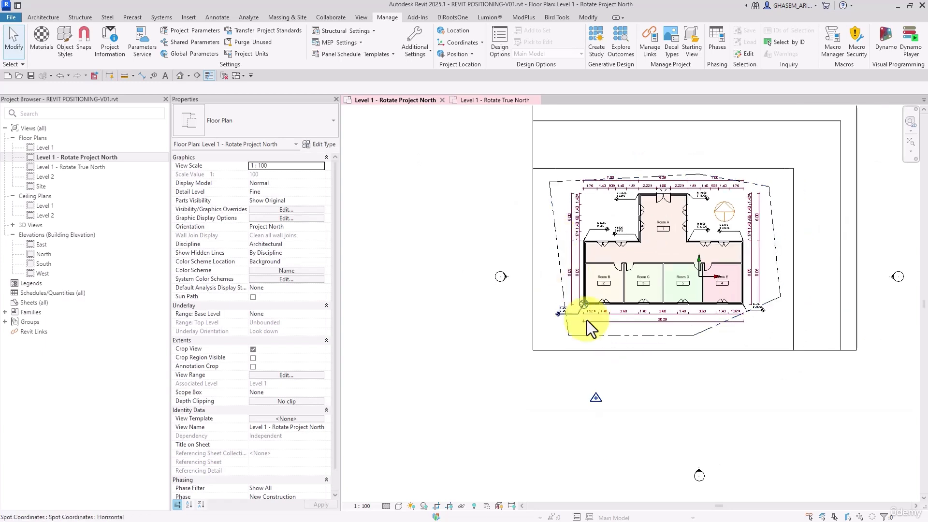
Step: Relocate the project 5000 mm vertically downward, starting the move from a point left of the building
middle_click_drag(704, 417, 663, 443)
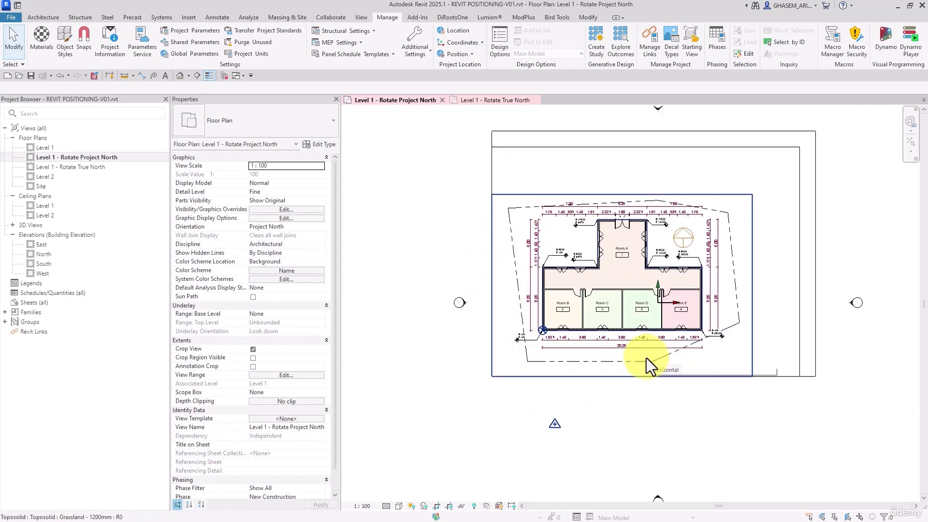
middle_click_drag(610, 371, 605, 312)
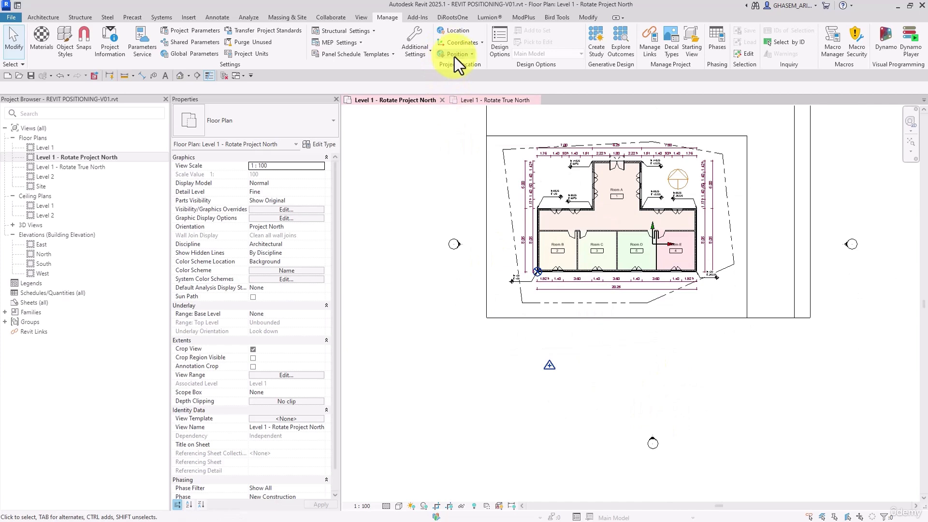
left_click(454, 55)
left_click(455, 74)
left_click(466, 273)
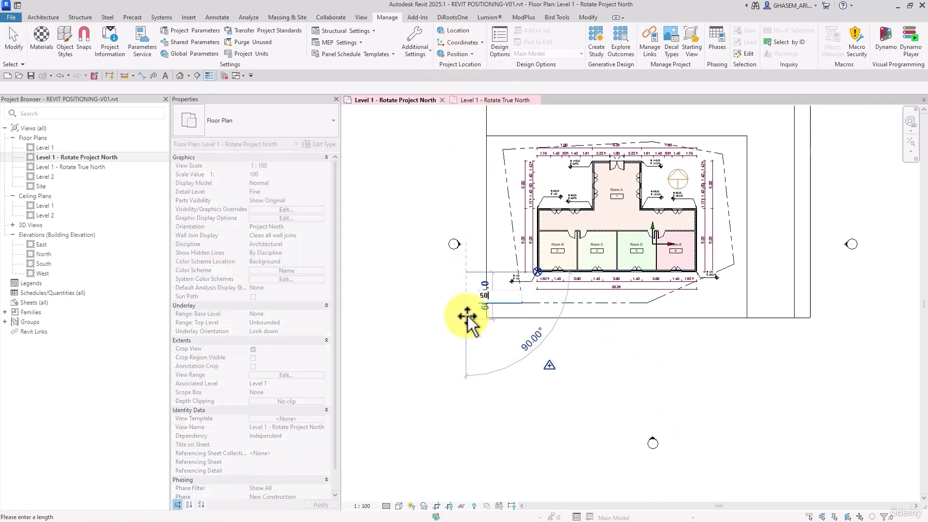
type("5000")
key("Return")
scroll(549, 378, "up", 3)
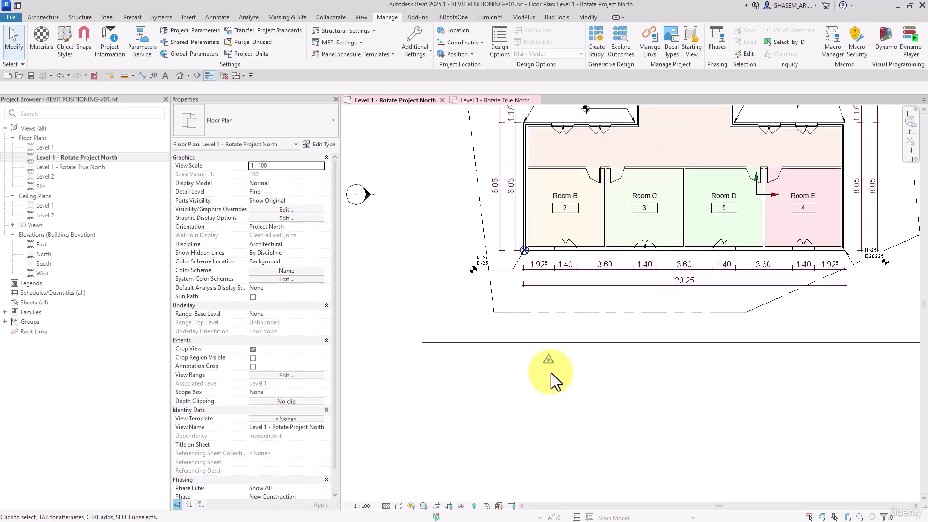
scroll(553, 364, "down", 3)
Step: Add a vertical linear dimension between the project base point and the survey point, placed left of the building
left_click(454, 54)
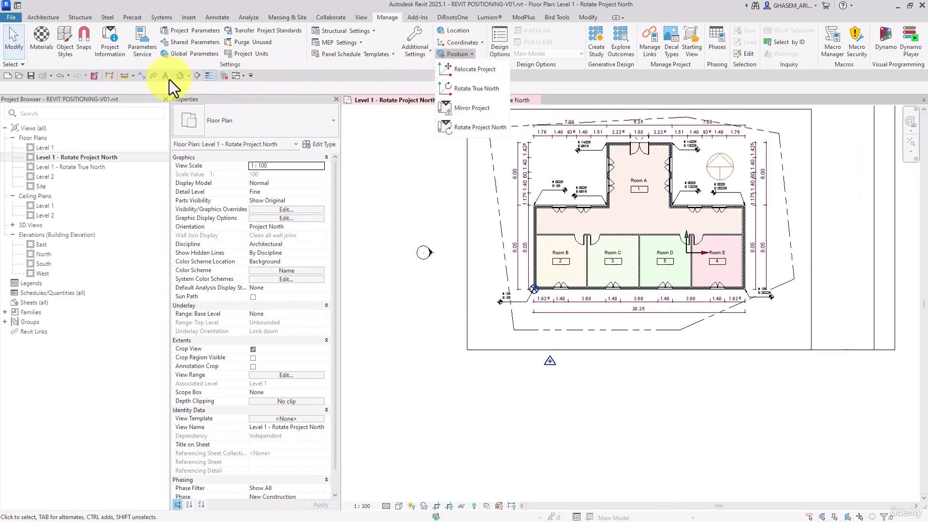
left_click(142, 76)
left_click(440, 56)
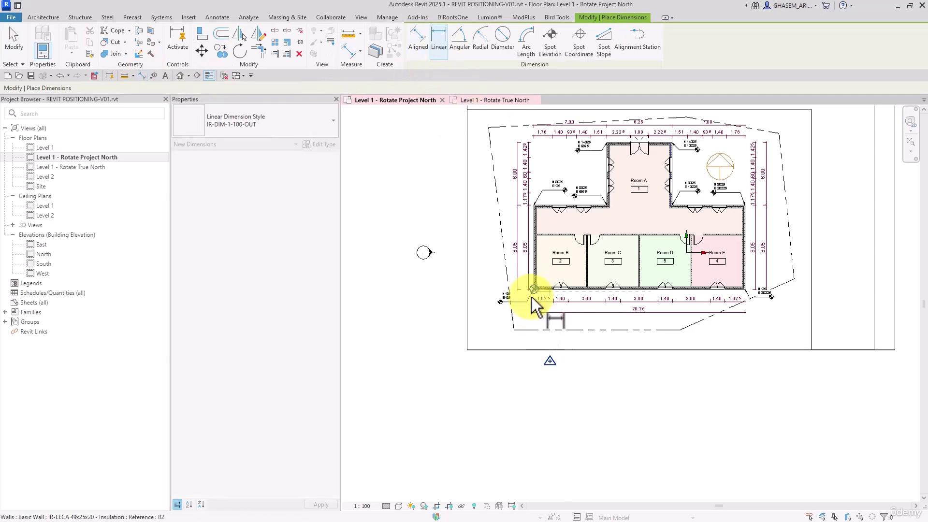
scroll(535, 299, "up", 4)
left_click(503, 335)
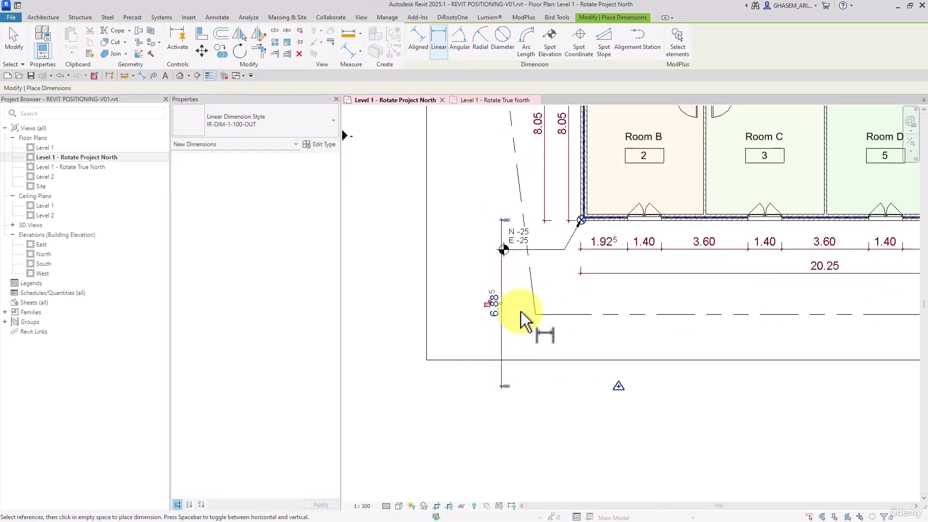
key("Escape")
key("Escape")
middle_click_drag(543, 440, 572, 420)
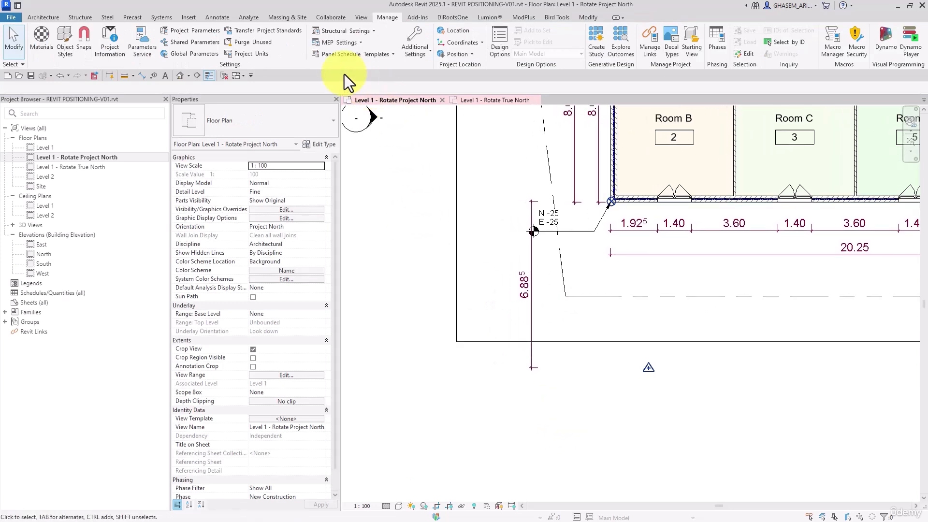
Step: Measure the vertical distance from the survey point up to the project base point's height and copy the total length
left_click(456, 53)
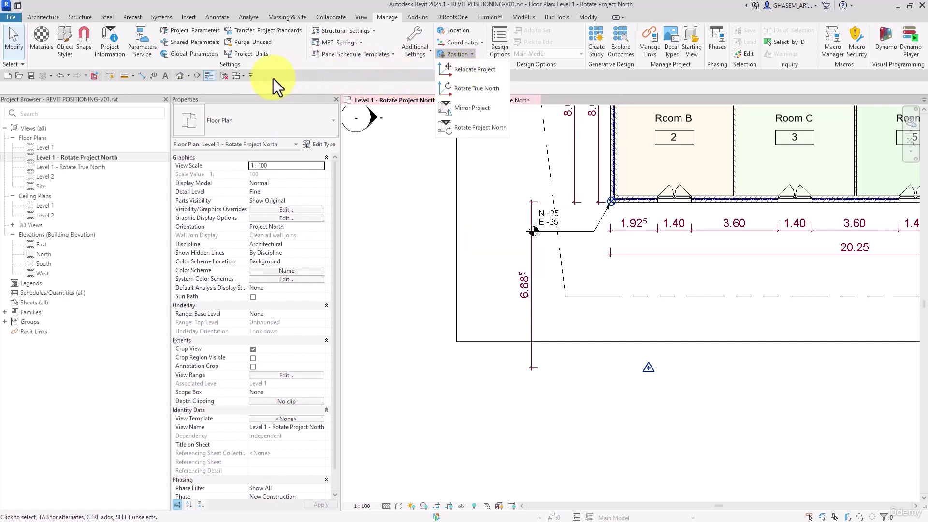
left_click(123, 75)
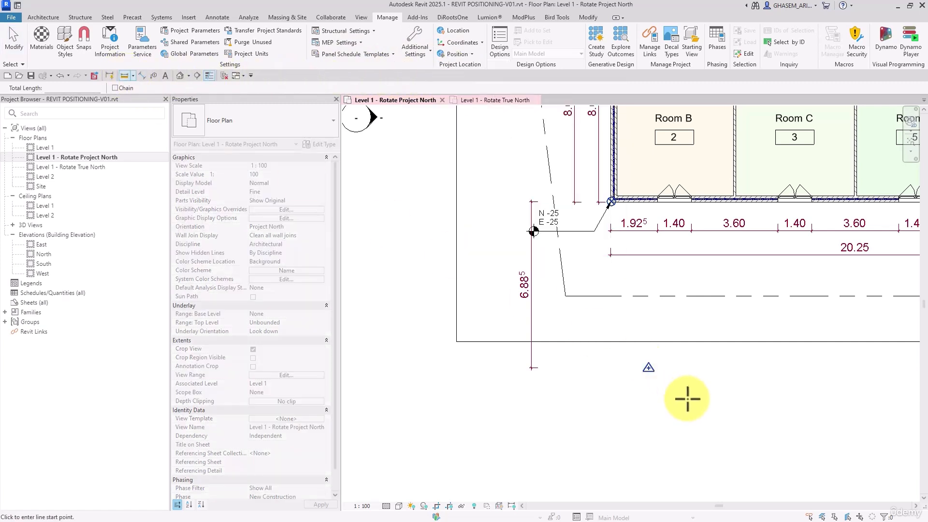
left_click(648, 367)
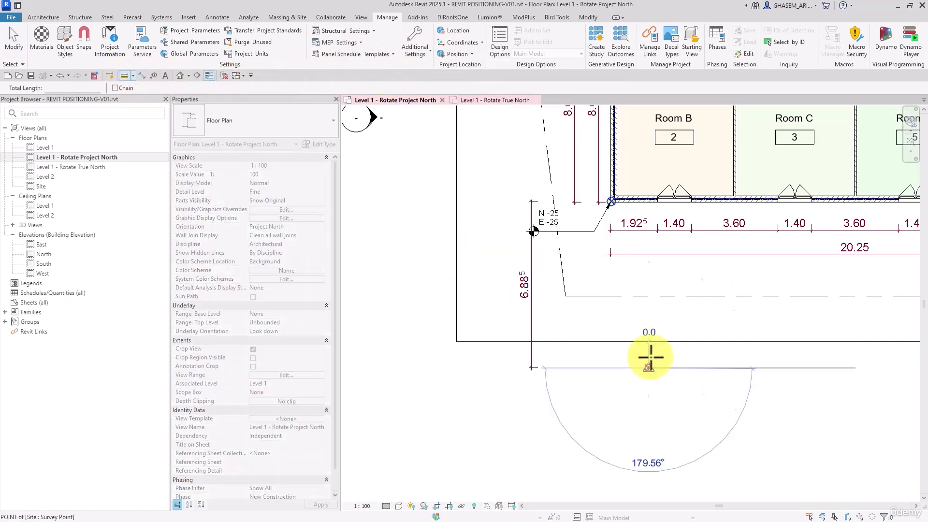
left_click(648, 201)
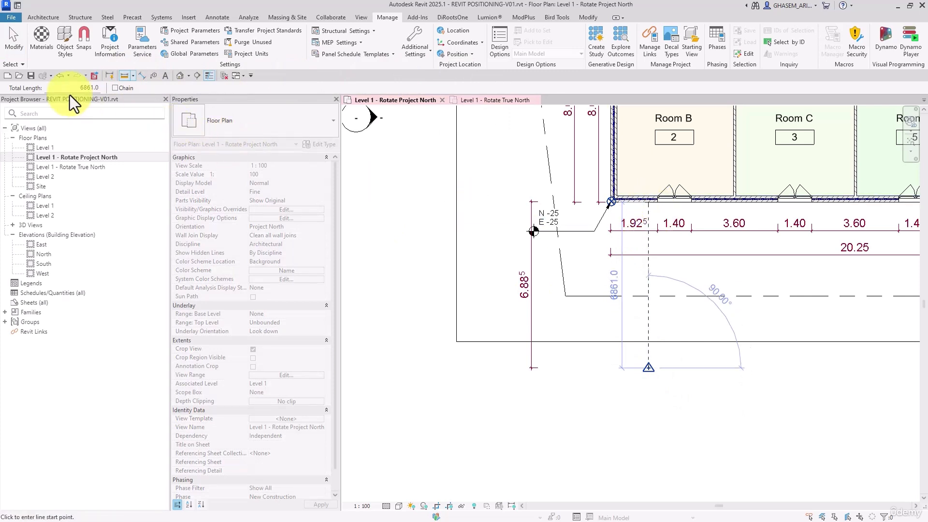
right_click(97, 91)
left_click(124, 123)
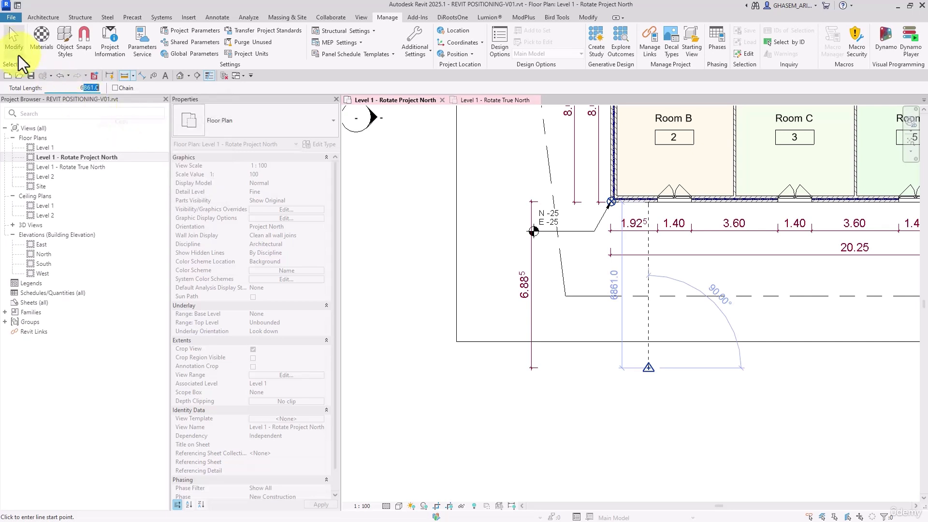
left_click(10, 43)
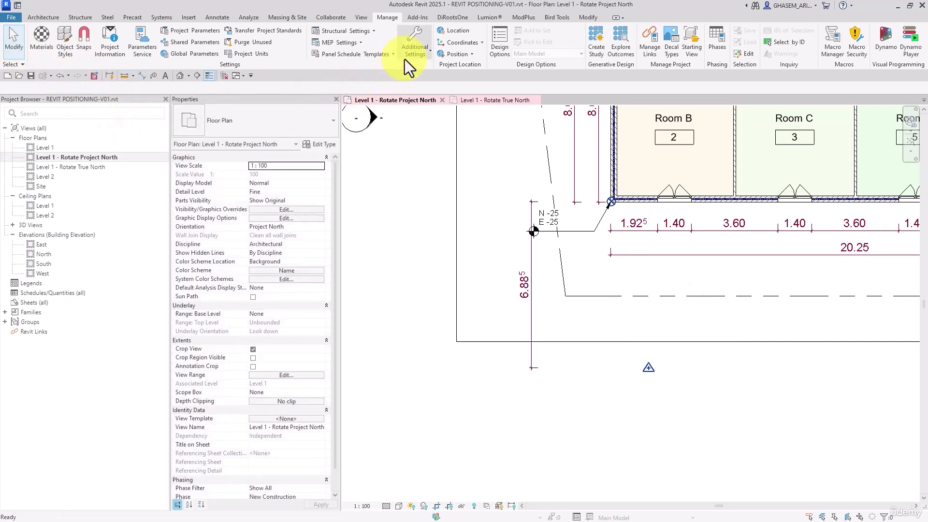
Step: Relocate the project vertically downward from the project base point so that it lies 6.80 m above the survey point
left_click(422, 56)
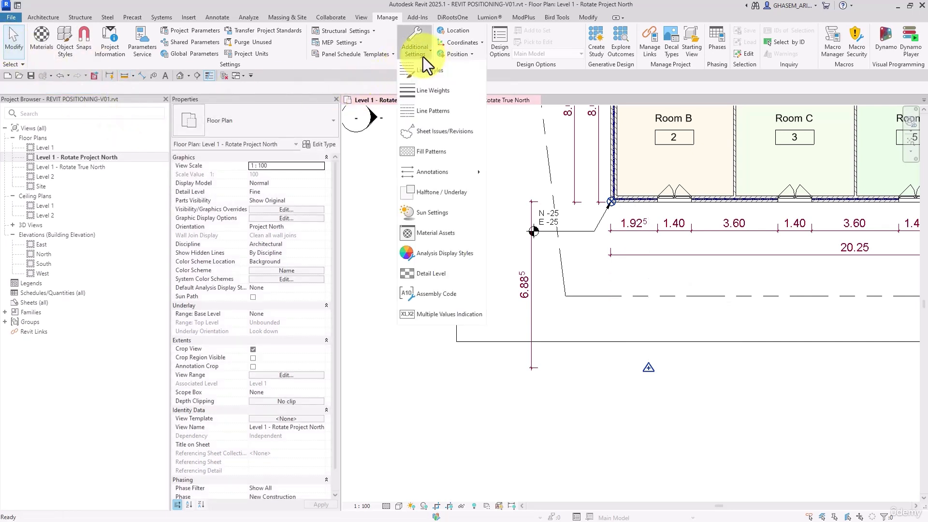
left_click(450, 54)
left_click(457, 71)
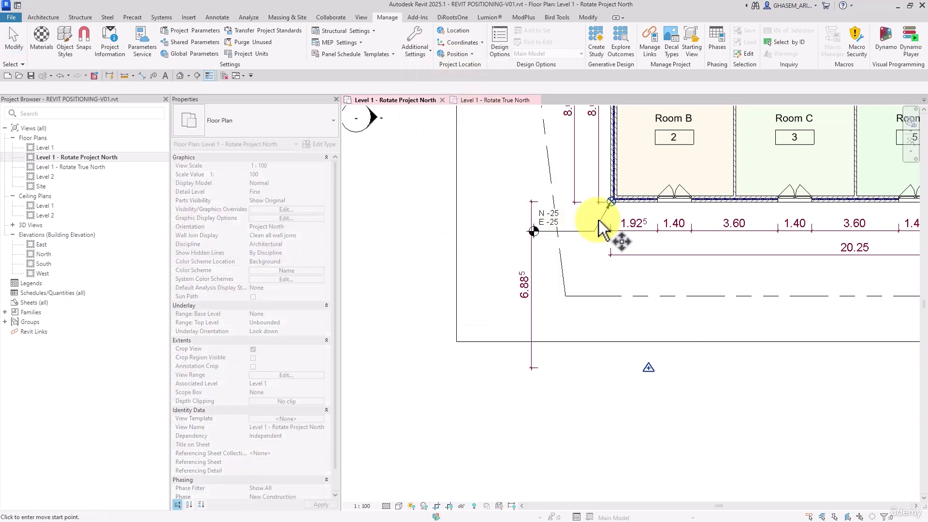
left_click(612, 202)
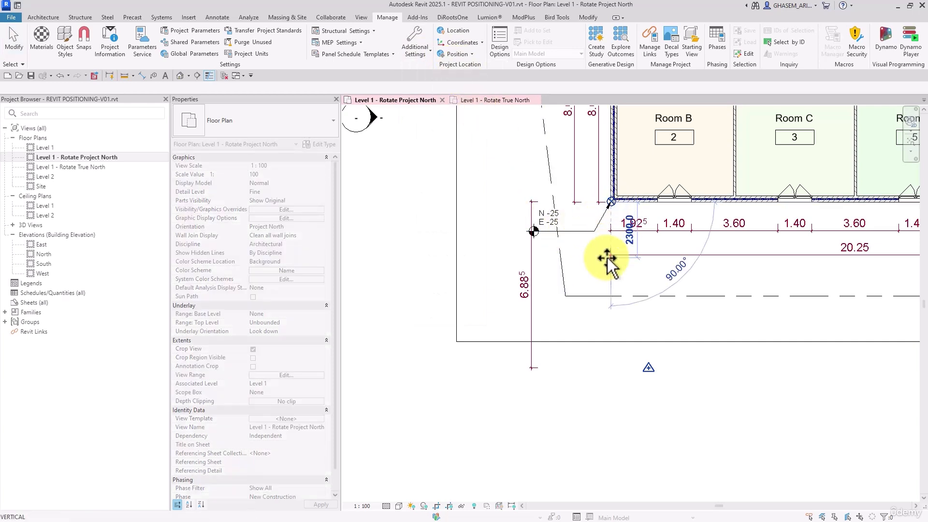
type("1")
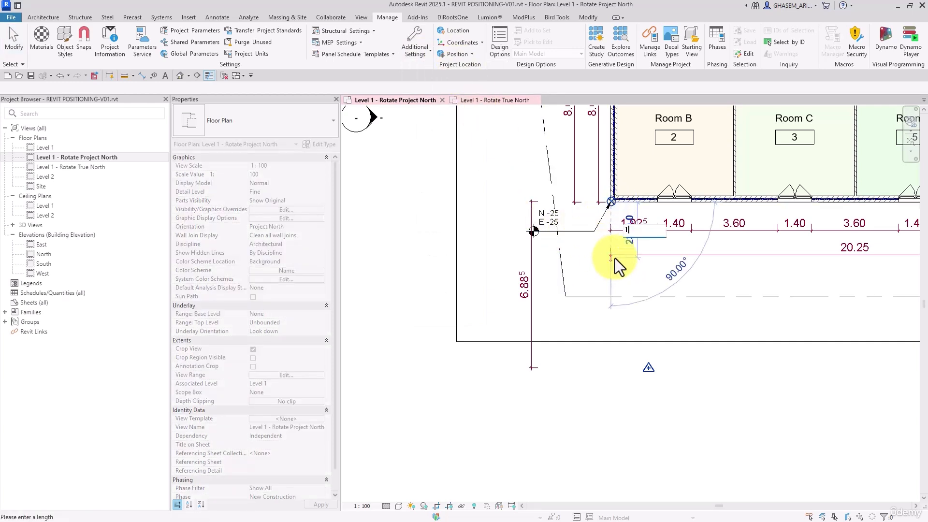
type("361.0")
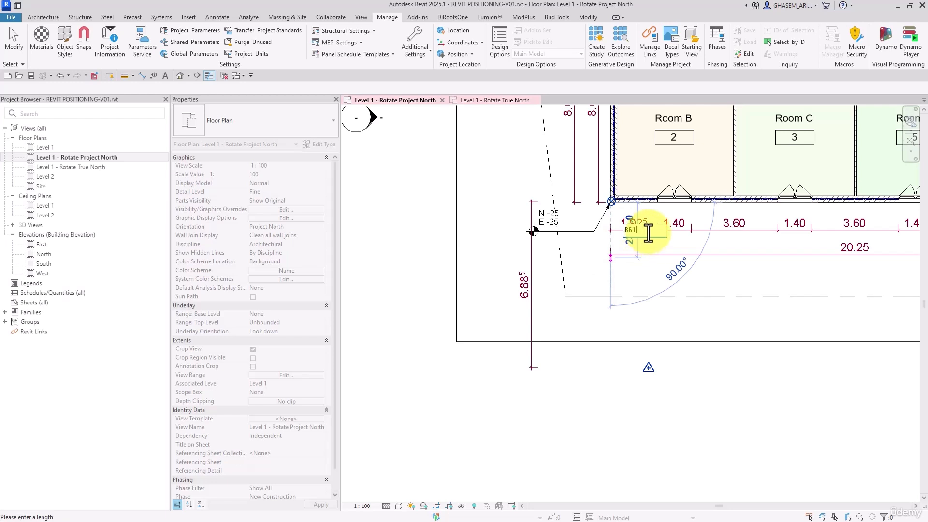
key("Return")
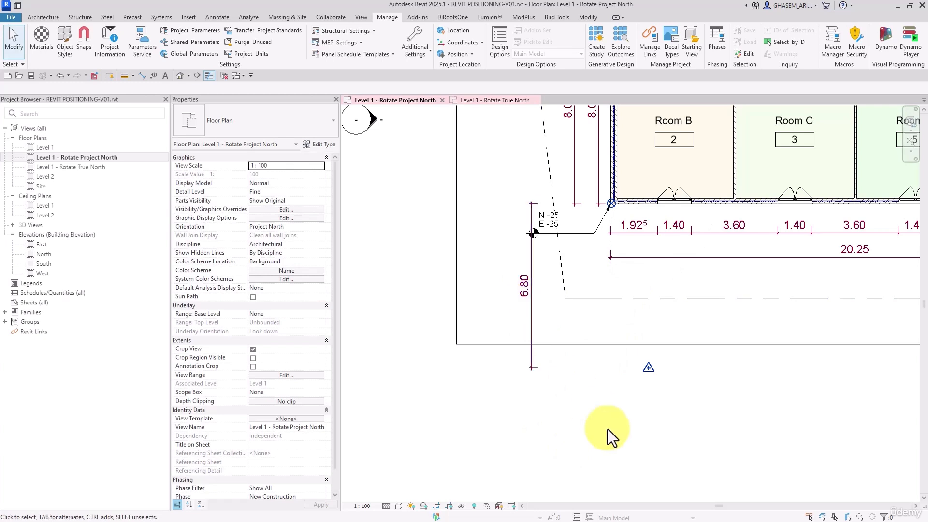
Step: Add a horizontal linear dimension between the project base point and the survey point, placed just below the survey point
scroll(602, 406, "down", 2)
middle_click_drag(663, 444, 647, 449)
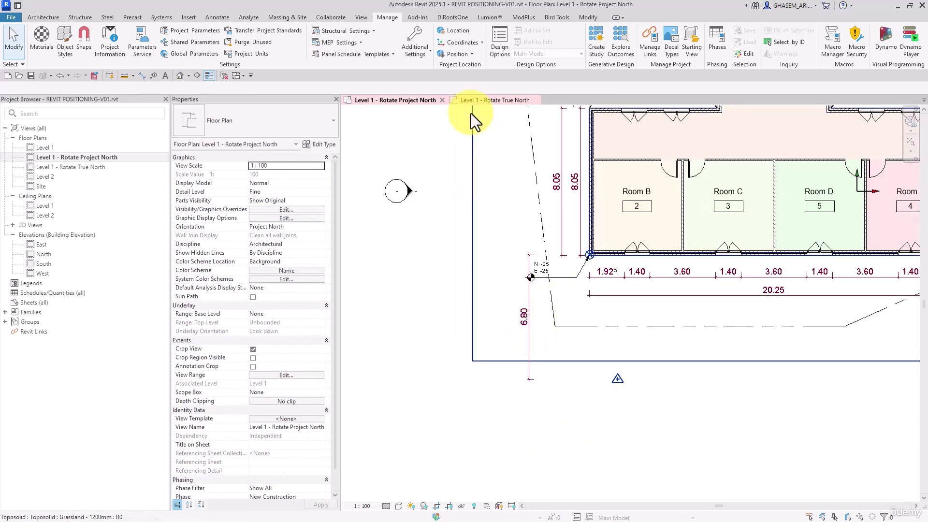
left_click(142, 75)
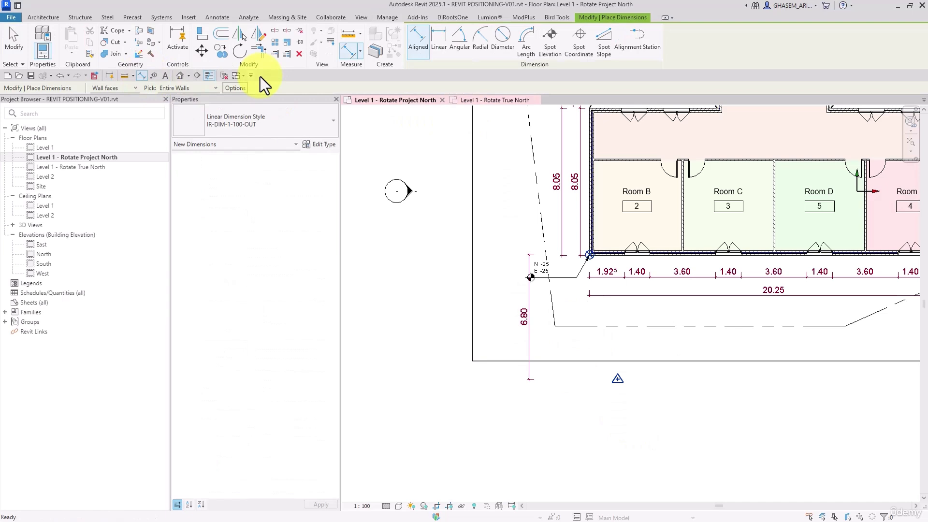
left_click(432, 45)
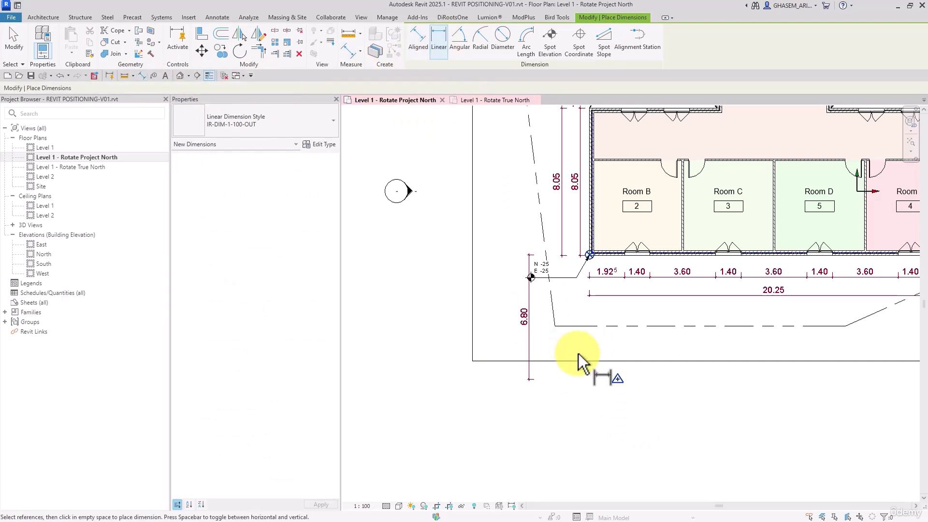
left_click(590, 255)
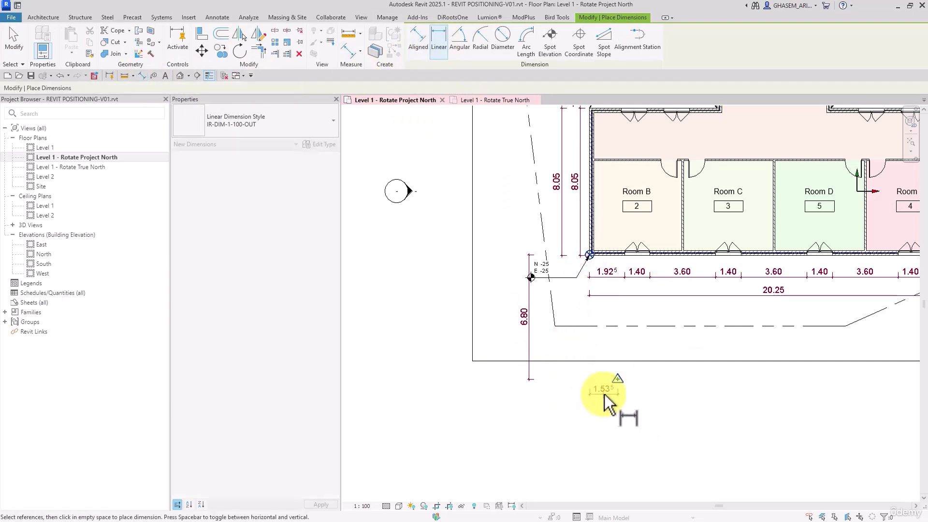
scroll(596, 394, "up", 1)
left_click(595, 405)
key("Escape")
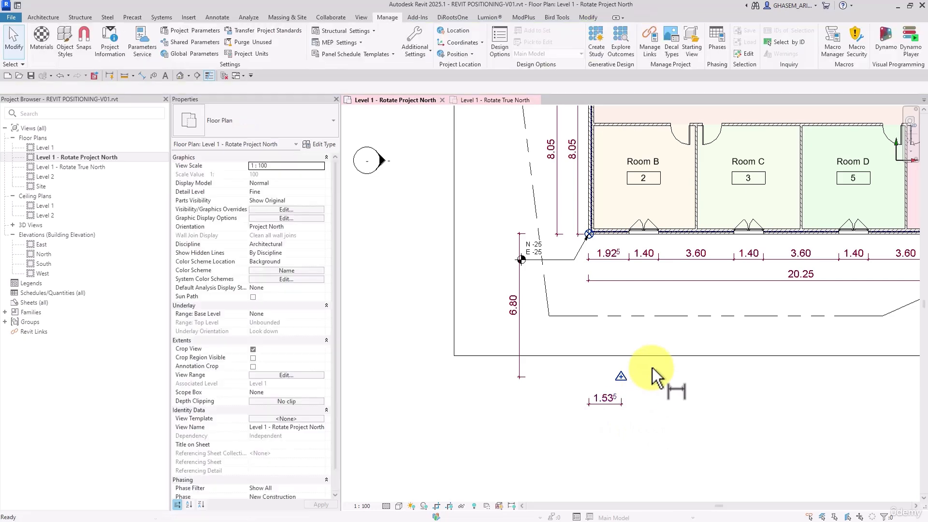
Step: Check the survey point and project base point coordinates in the Level 1 - Rotate True North view and compare with Level 1 - Rotate Project North
scroll(653, 369, "down", 2)
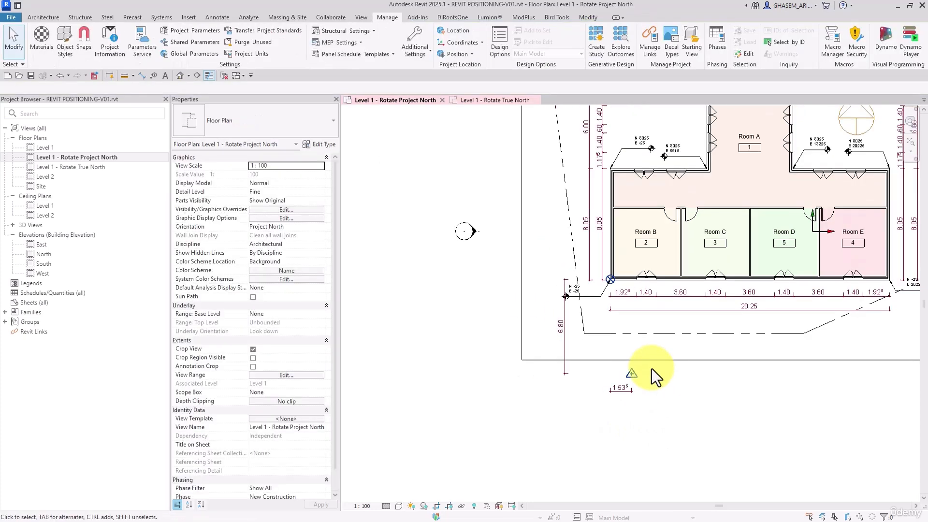
double_click(83, 167)
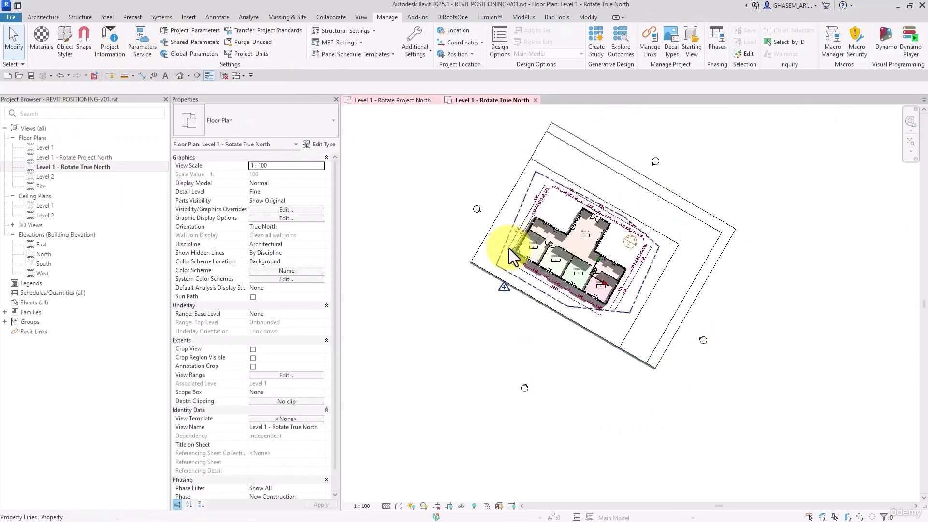
scroll(505, 278, "up", 3)
left_click(506, 297)
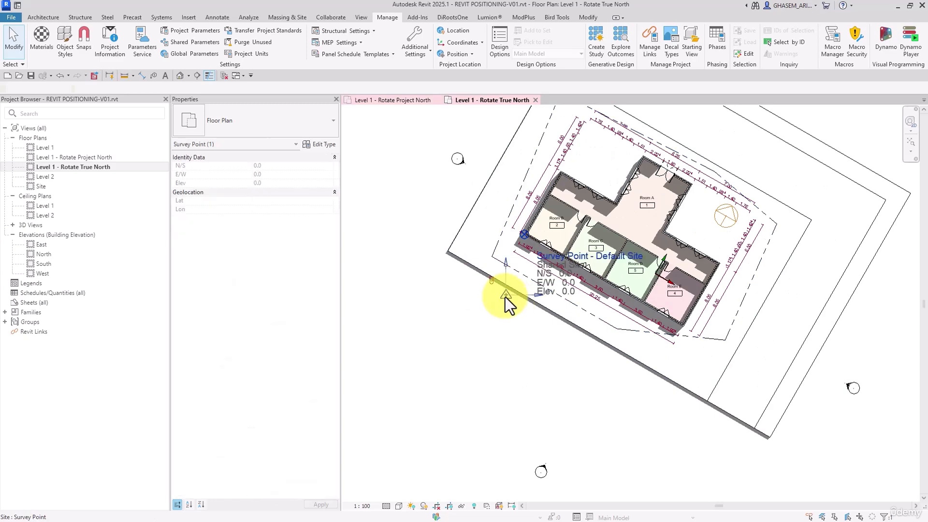
left_click(474, 337)
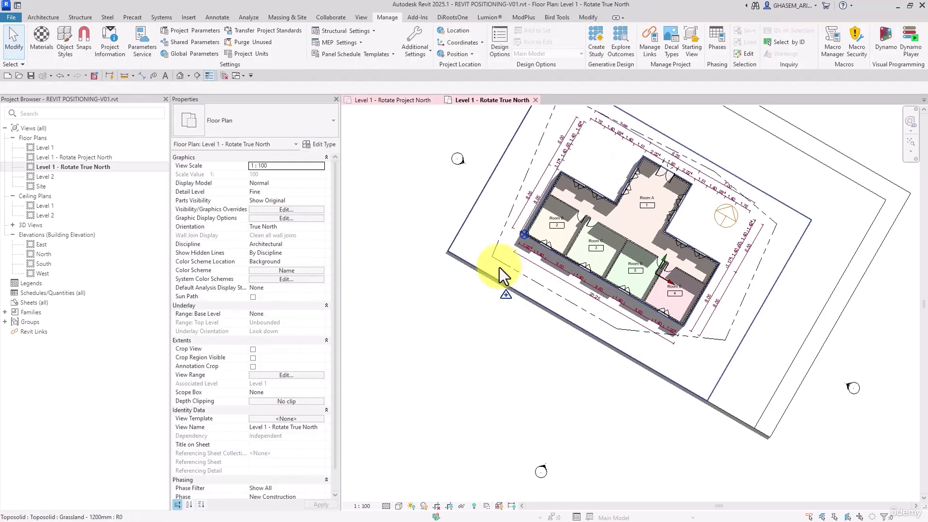
left_click(523, 235)
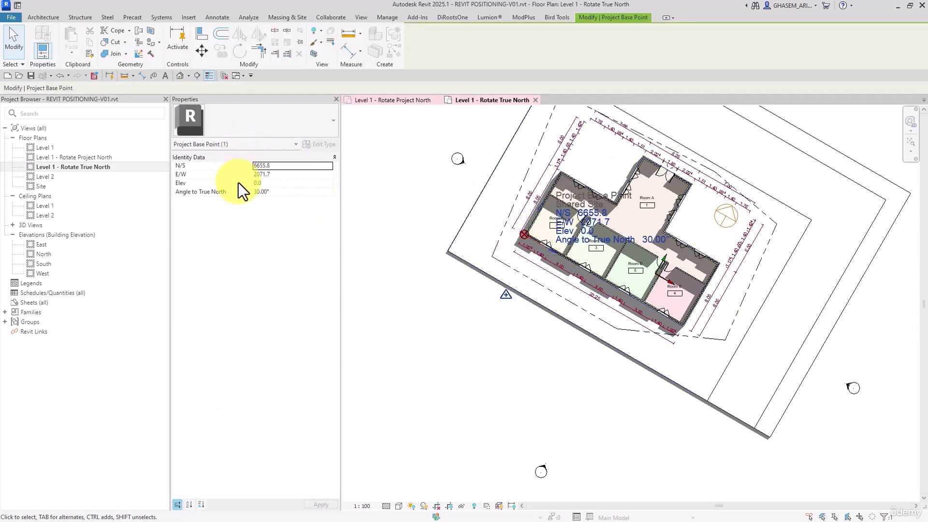
double_click(61, 158)
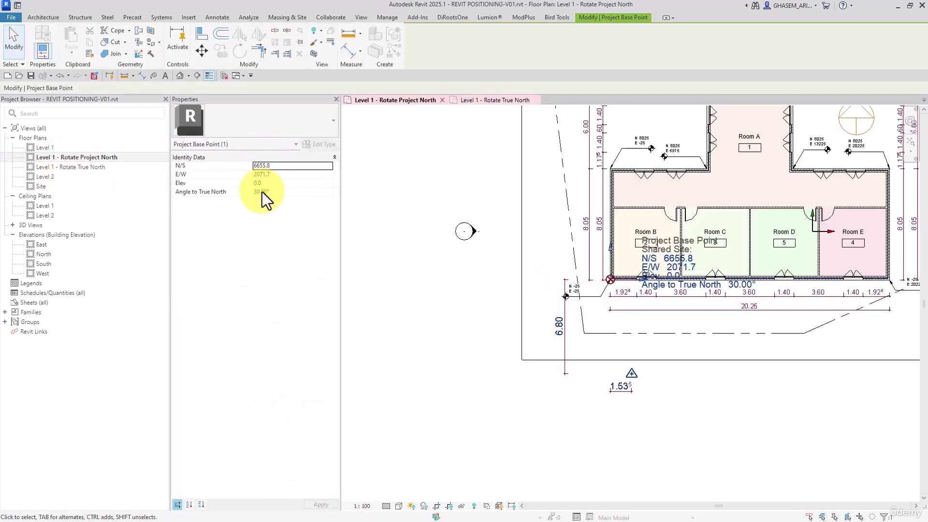
middle_click_drag(472, 303, 463, 303)
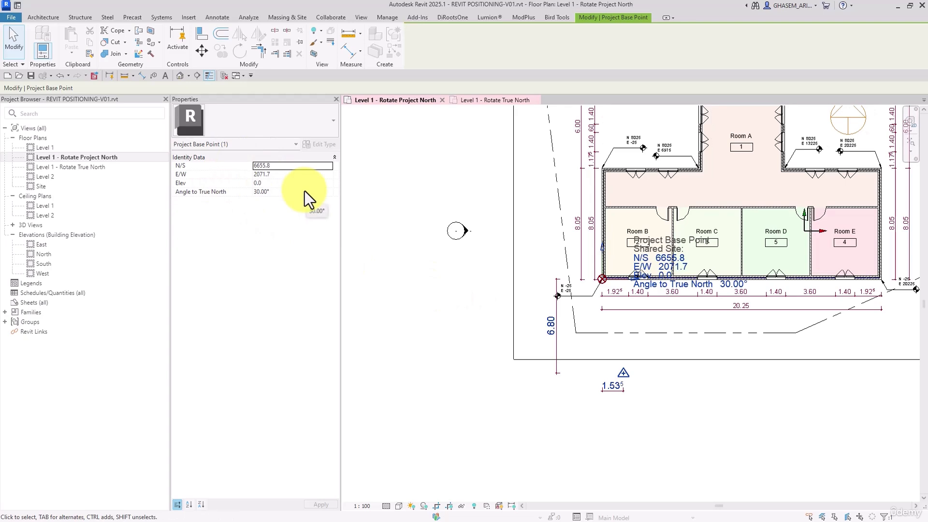
Step: Open the North elevation and turn on the Project Base Point, Survey Point and Internal Origin in the Site category's visibility settings
double_click(48, 254)
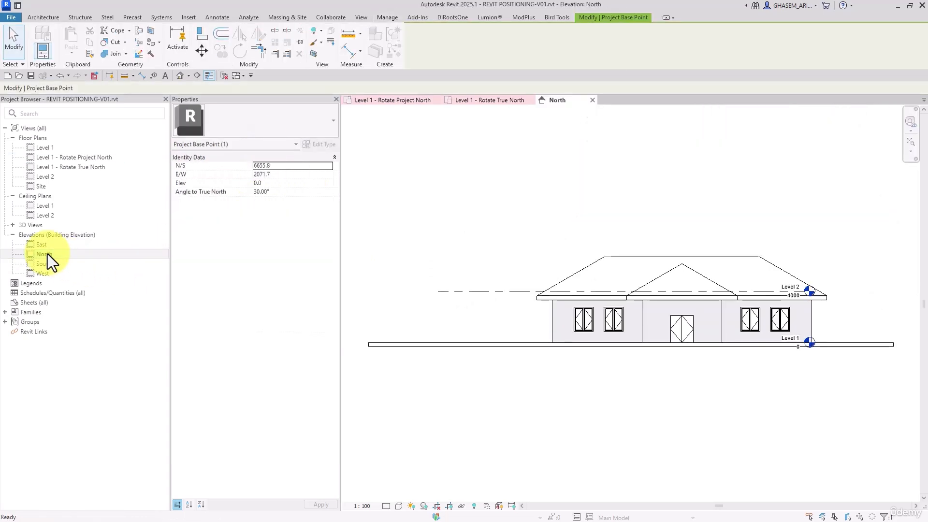
left_click(605, 425)
middle_click_drag(542, 367, 611, 341)
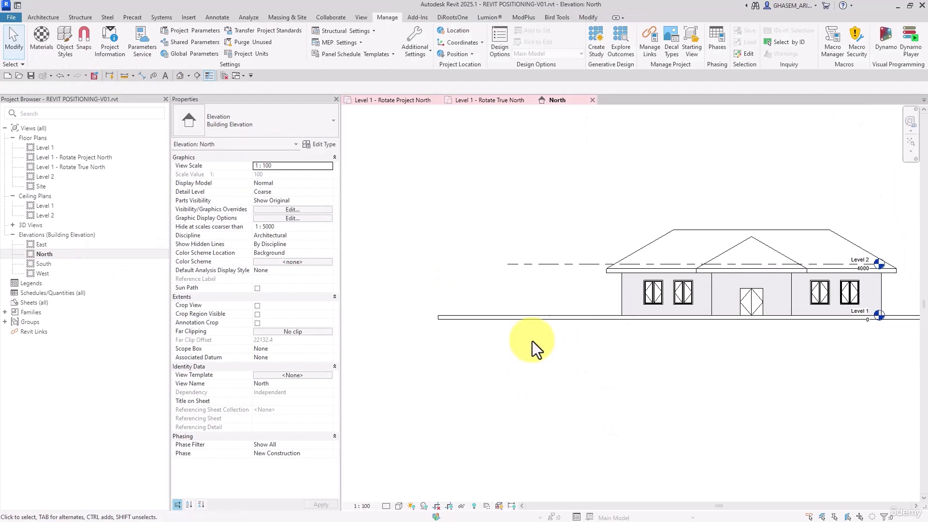
left_click(297, 210)
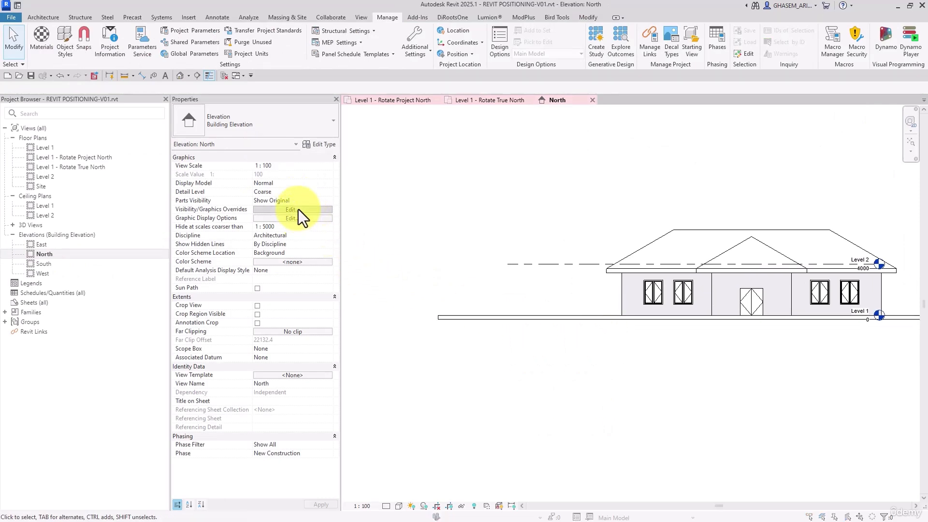
left_click(213, 71)
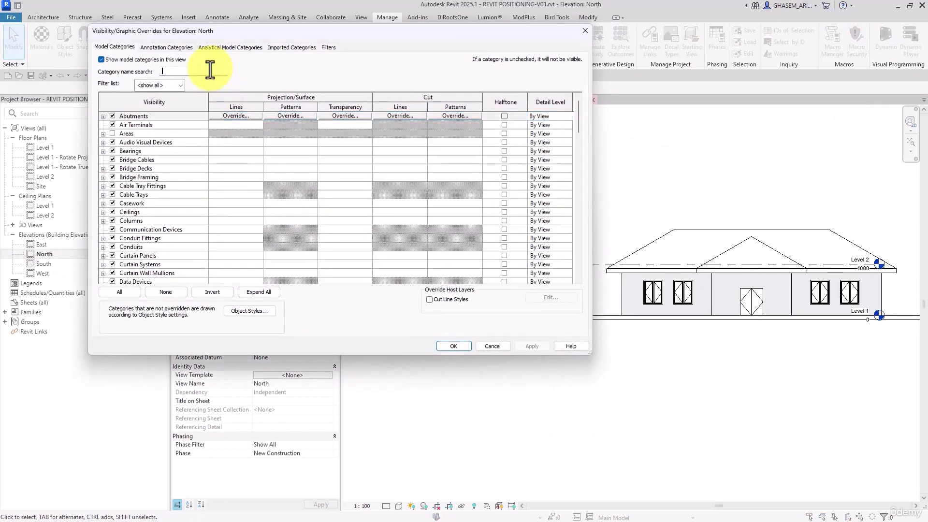
type("site")
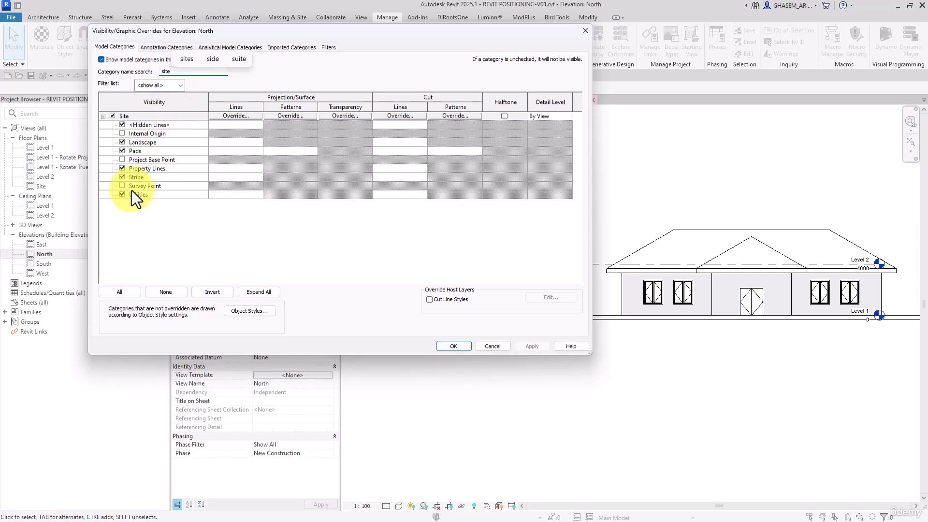
left_click(122, 160)
left_click(122, 186)
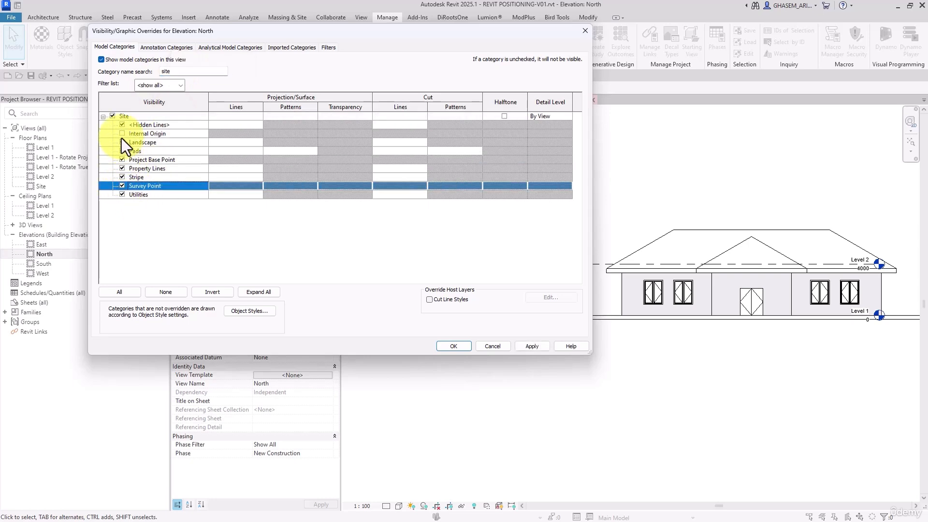
left_click(122, 134)
left_click(451, 344)
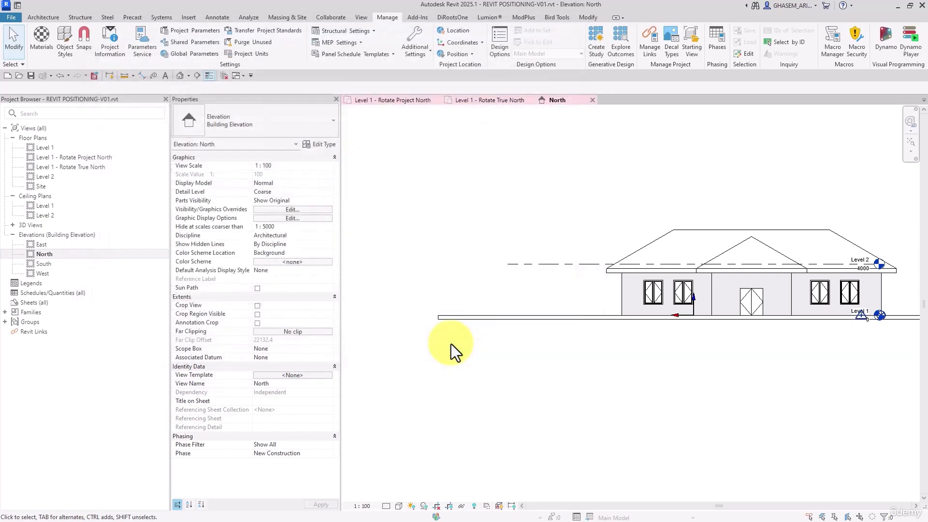
Step: Inspect the project base point and survey point markers at Level 1 in the North elevation
middle_click_drag(744, 337, 652, 331)
scroll(723, 329, "up", 1)
scroll(800, 323, "up", 5)
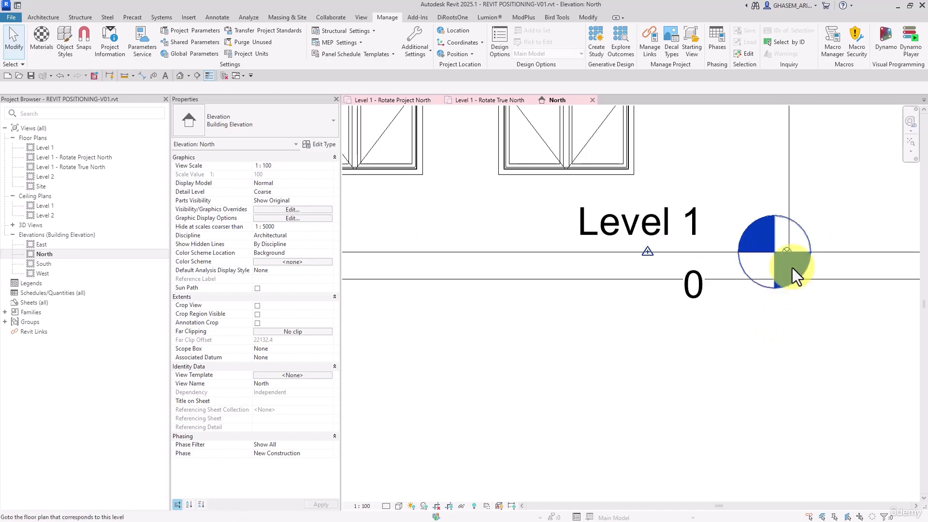
left_click(785, 248)
left_click(791, 290)
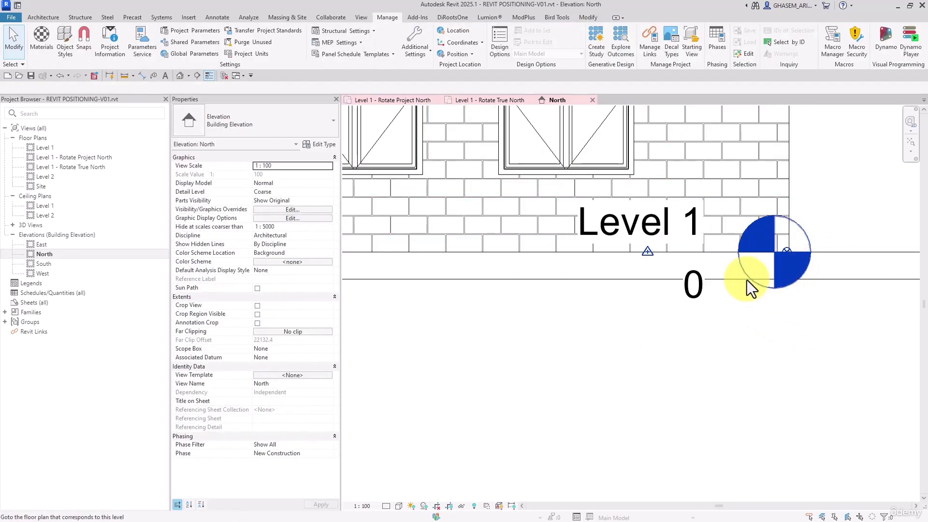
Step: Extend the Level 1 and Level 2 lines in the North elevation so their heads clear the side of the building
scroll(672, 295, "down", 4)
scroll(515, 175, "up", 3)
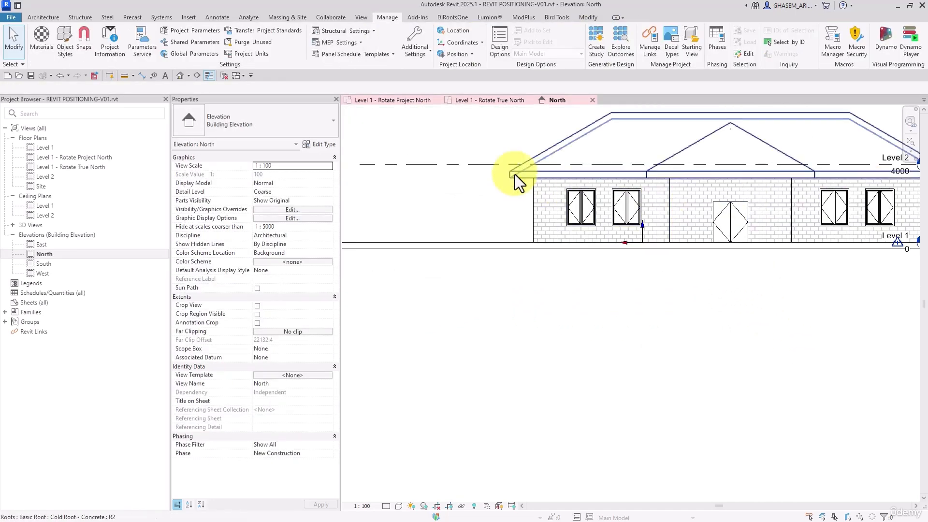
left_click(474, 165)
scroll(474, 165, "down", 3)
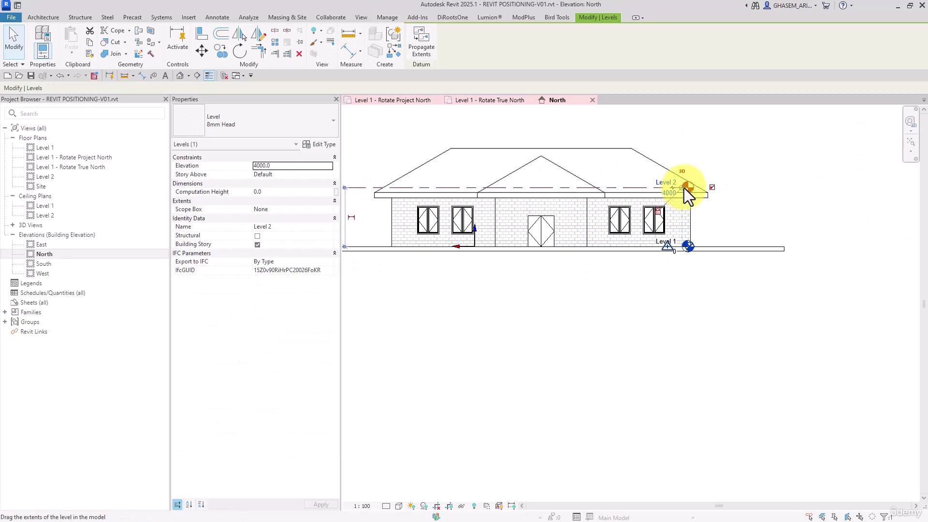
left_click_drag(684, 187, 828, 245)
left_click(679, 279)
Step: Try setting the project base point's elevation to 2000 in the North elevation and undo the change
left_click(728, 235)
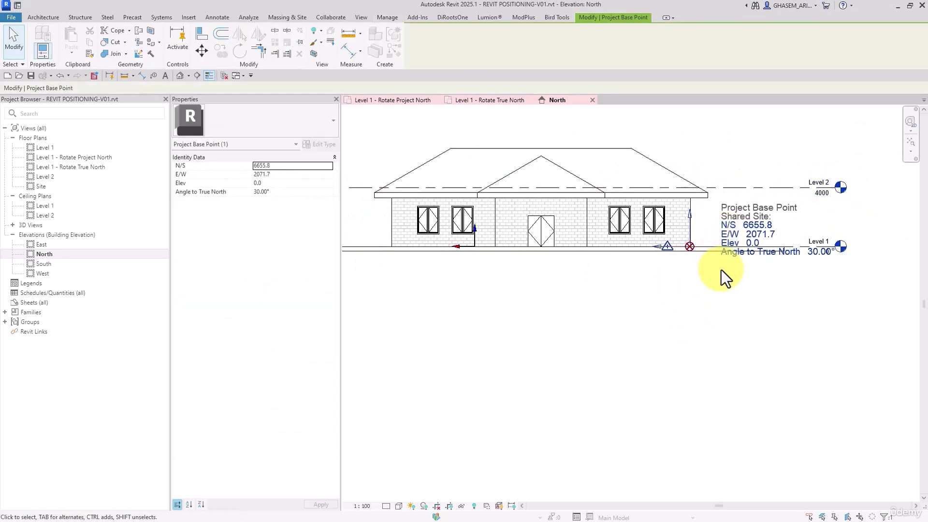
left_click(753, 244)
type("2000")
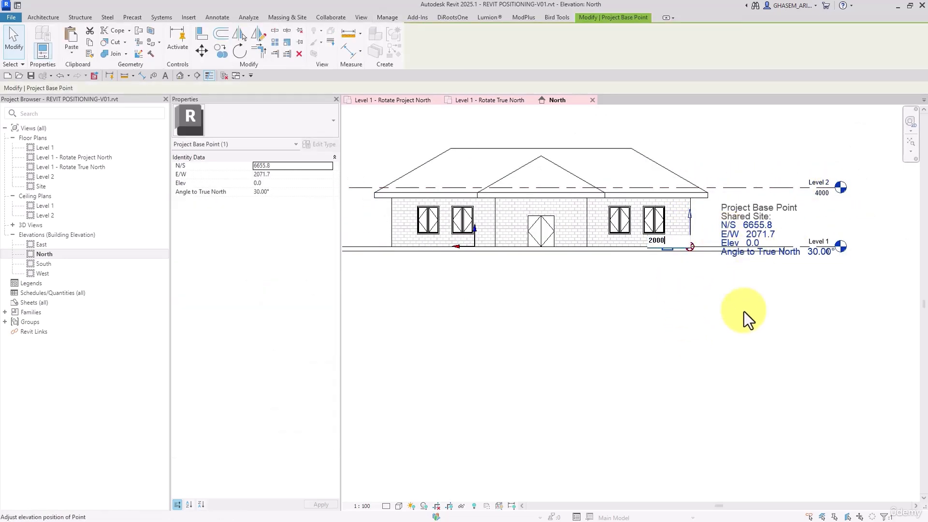
key("Return")
left_click(741, 315)
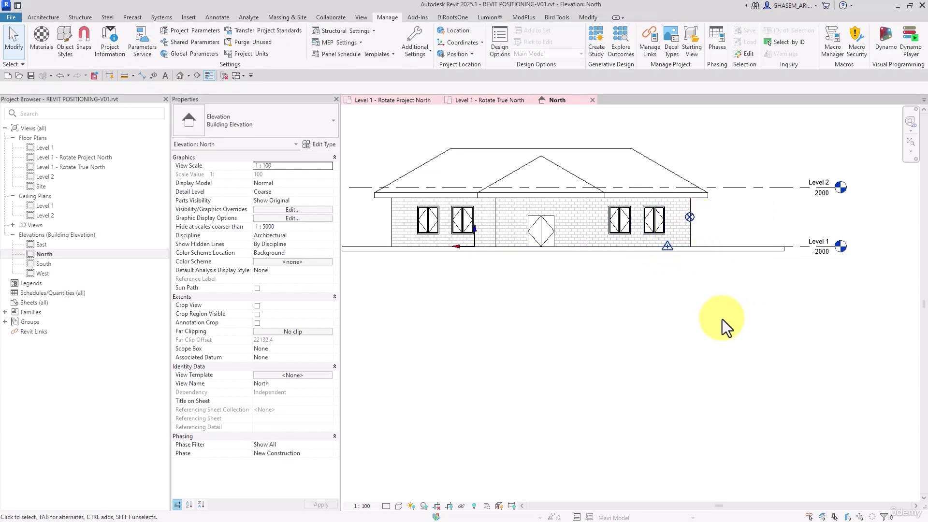
key("ctrl+z")
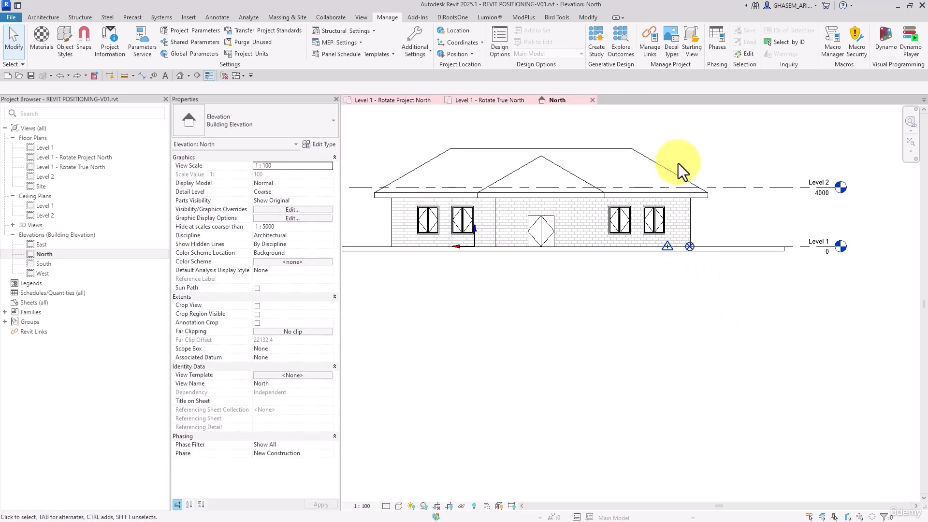
Step: Relocate the project 2000 mm vertically upward in the North elevation, starting from a point on Level 1
left_click(462, 54)
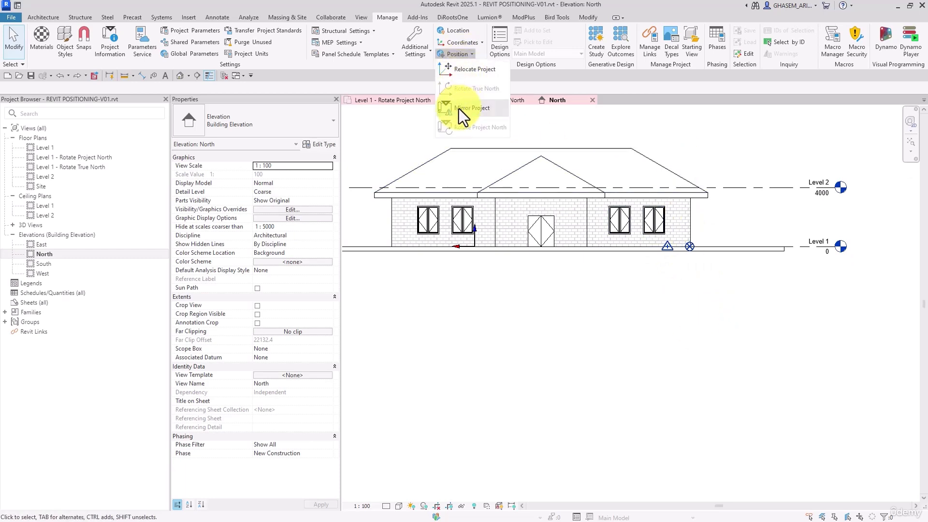
left_click(470, 71)
scroll(742, 249, "up", 2)
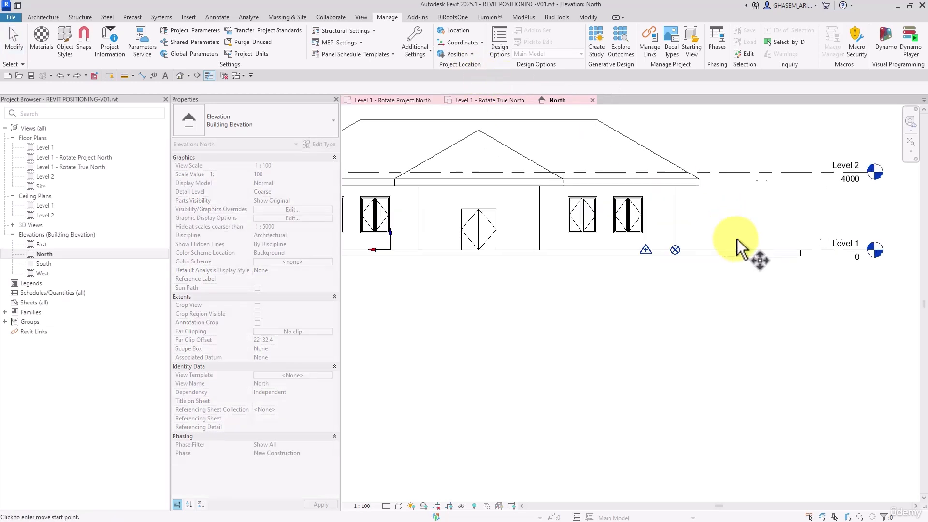
left_click(730, 250)
type("2000")
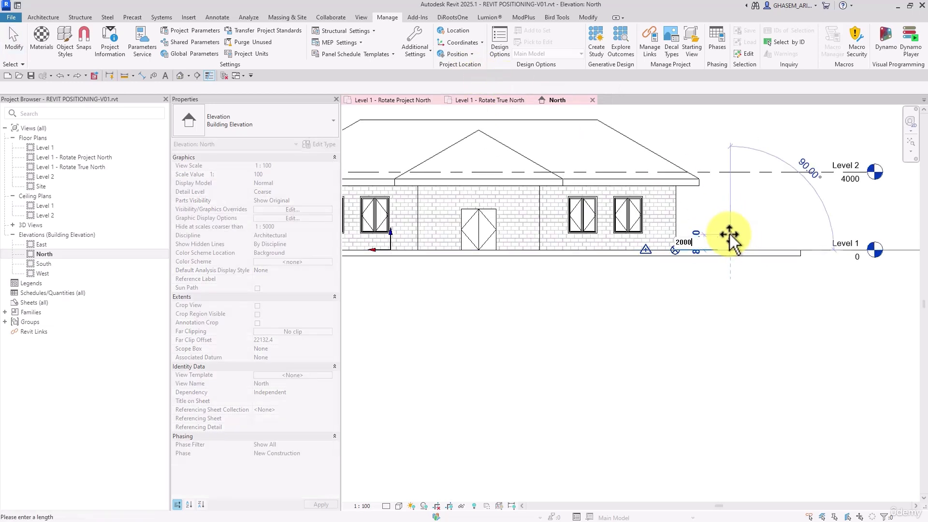
key("Return")
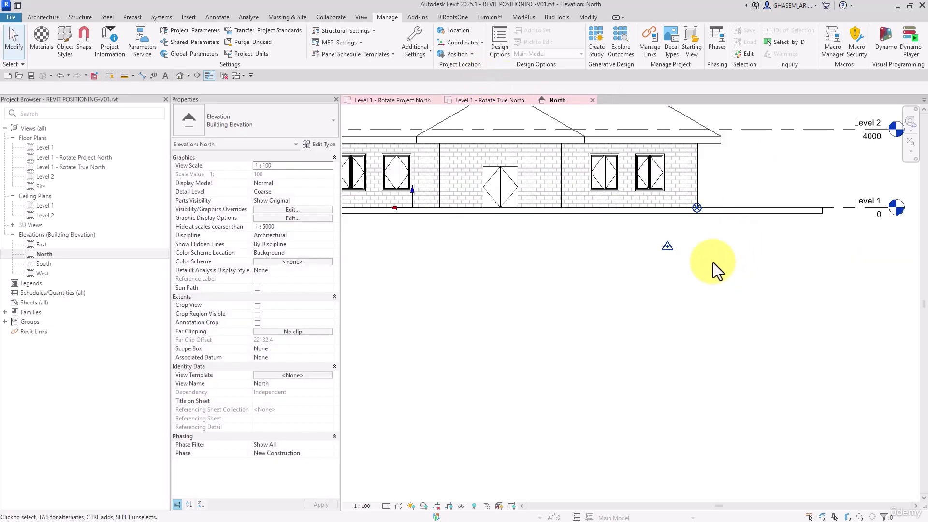
Step: Check the project base point's coordinates, try moving it up and away from the building corner, and undo the move
left_click(699, 207)
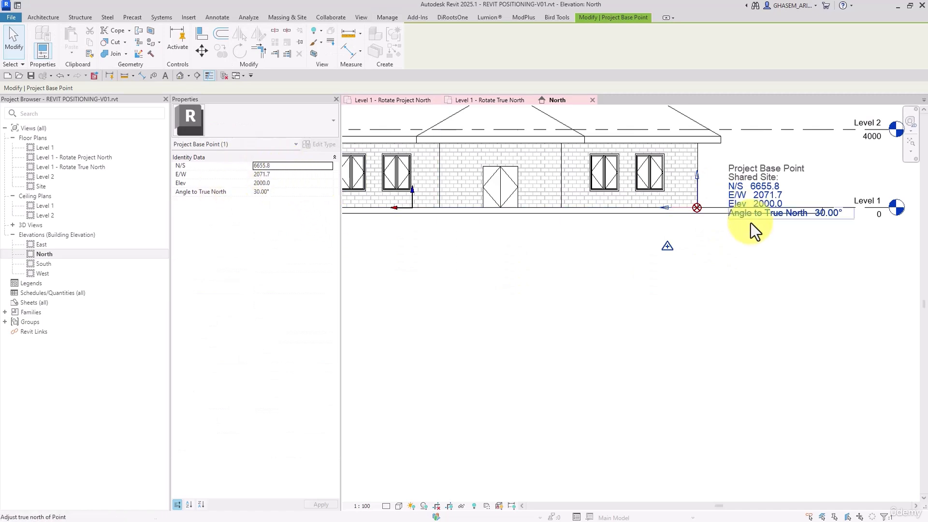
left_click(707, 237)
left_click_drag(698, 208, 745, 174)
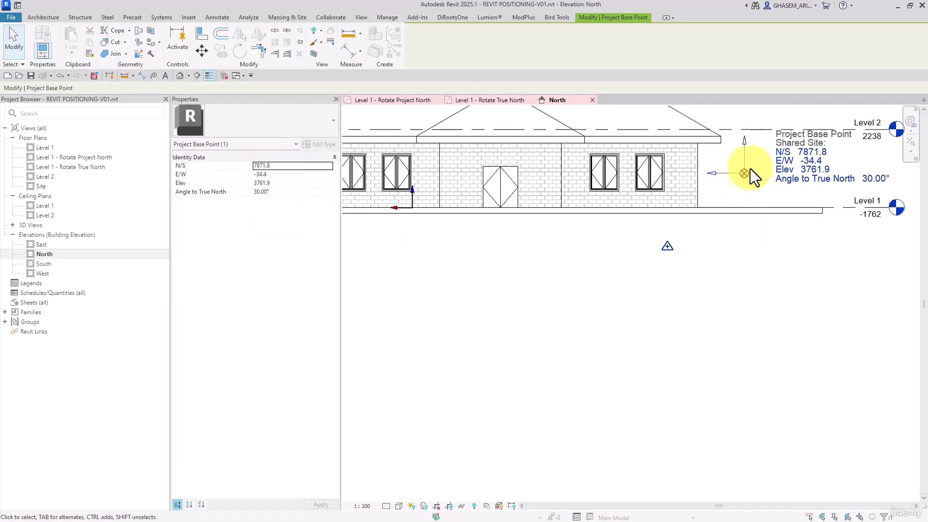
key("ctrl+z")
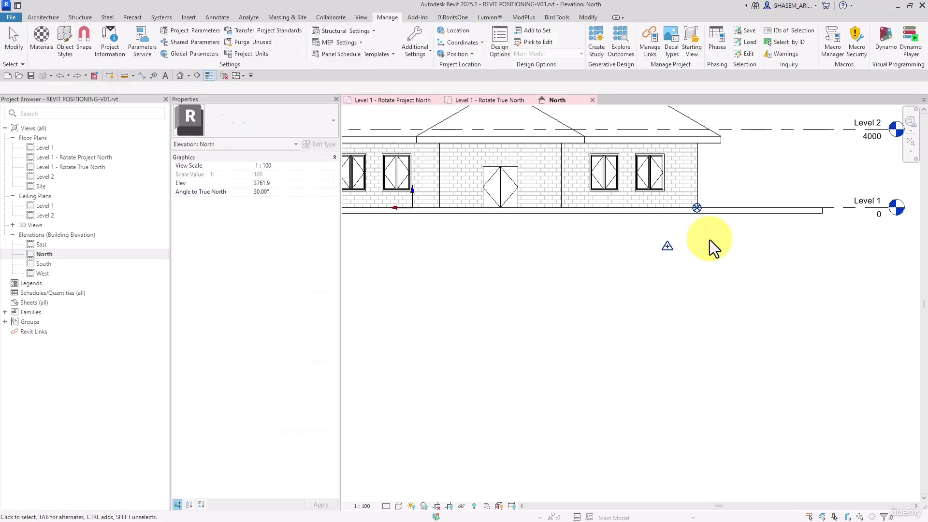
Step: Compare the survey point and project base point markers in the Level 1 - Rotate Project North and Rotate True North plans
left_click(458, 55)
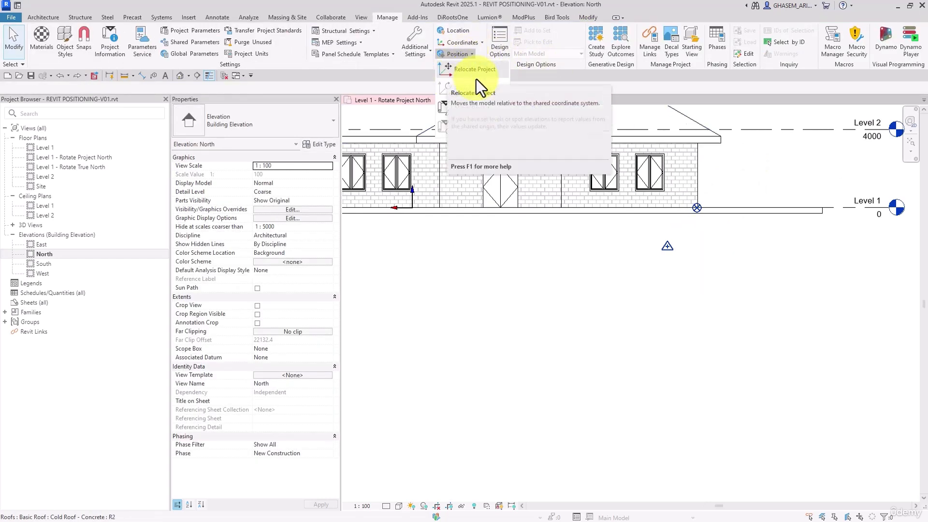
double_click(59, 159)
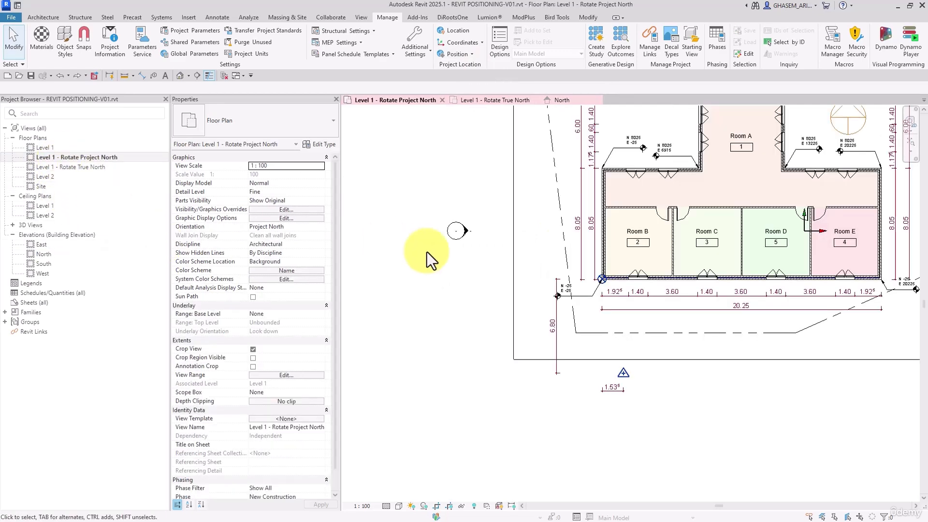
double_click(100, 167)
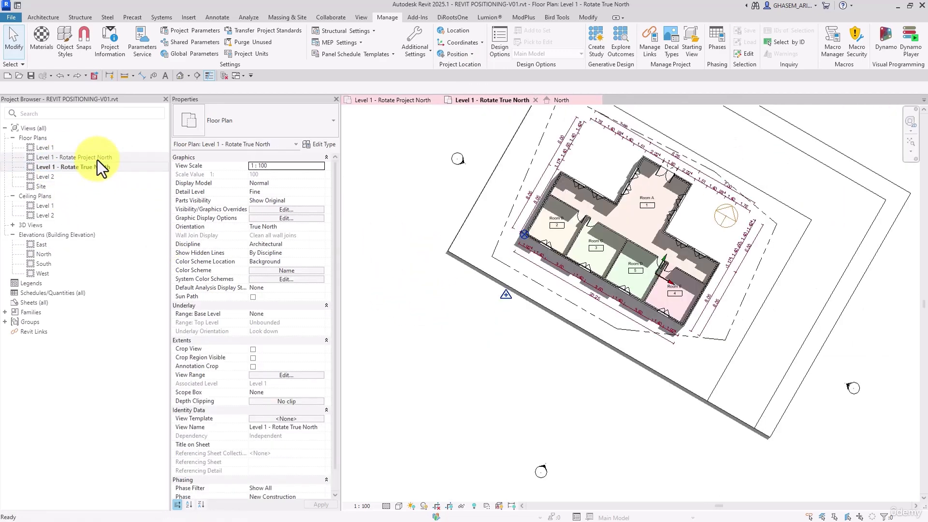
Step: Place a Target (Project) spot elevation without a leader on the floor below Room A in the Level 1 - Rotate Project North plan
double_click(97, 157)
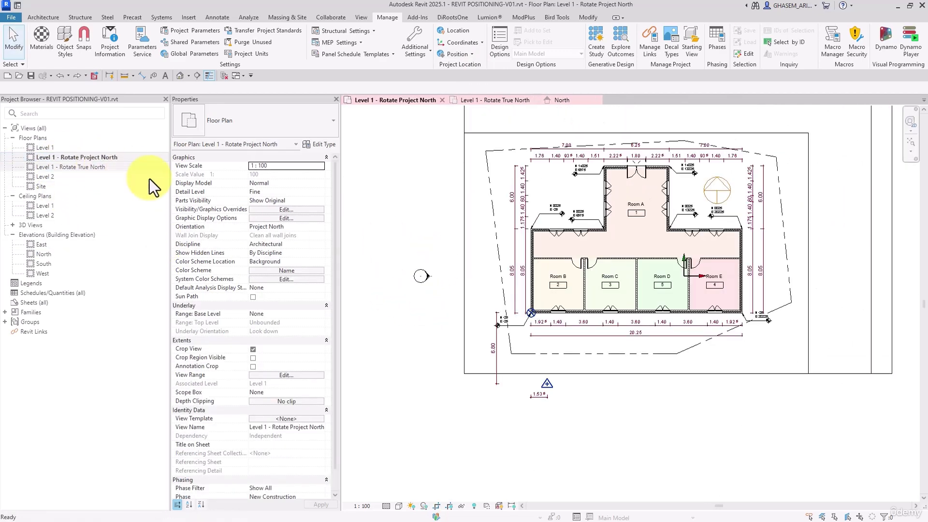
left_click(213, 19)
left_click(162, 42)
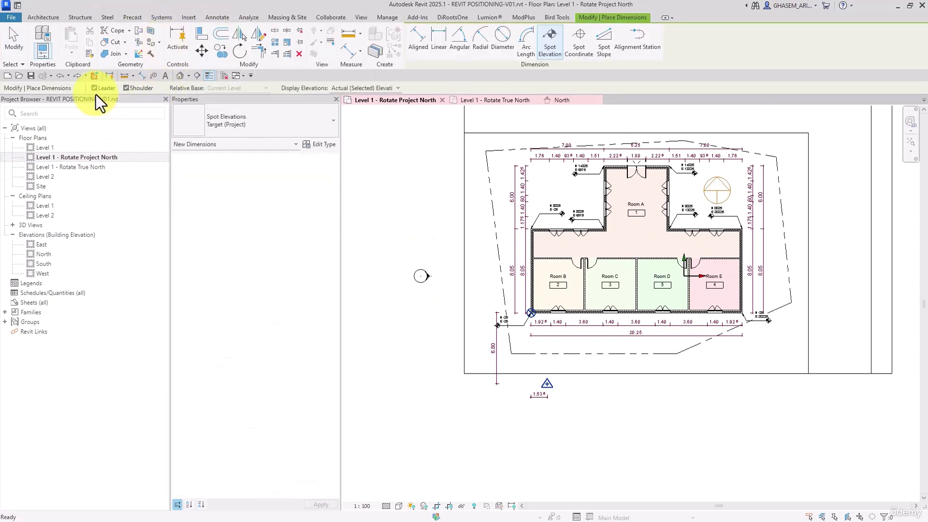
scroll(605, 234, "up", 5)
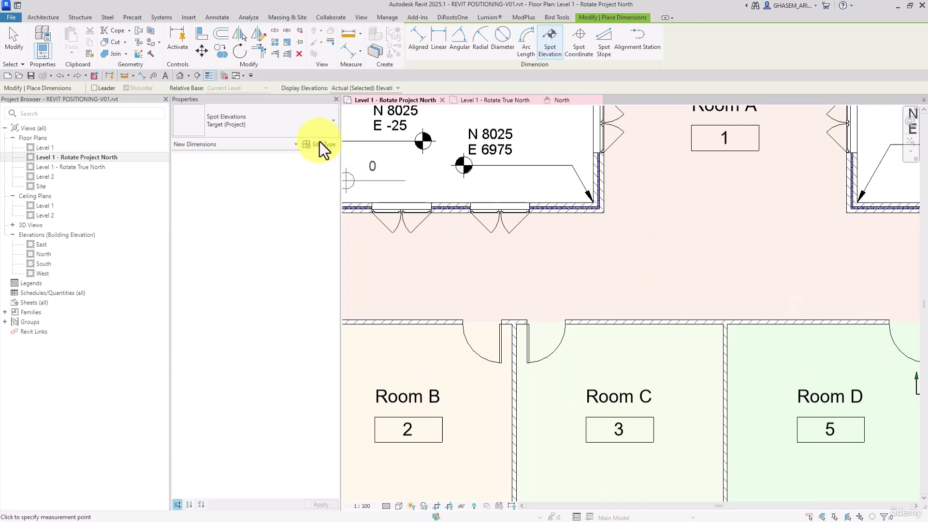
left_click(320, 144)
left_click(275, 45)
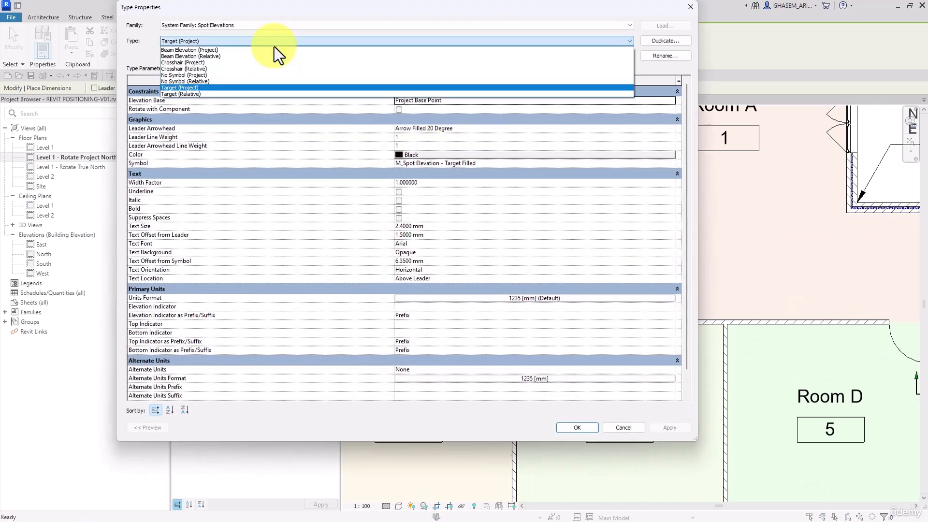
left_click(275, 44)
left_click(590, 427)
scroll(615, 247, "up", 4)
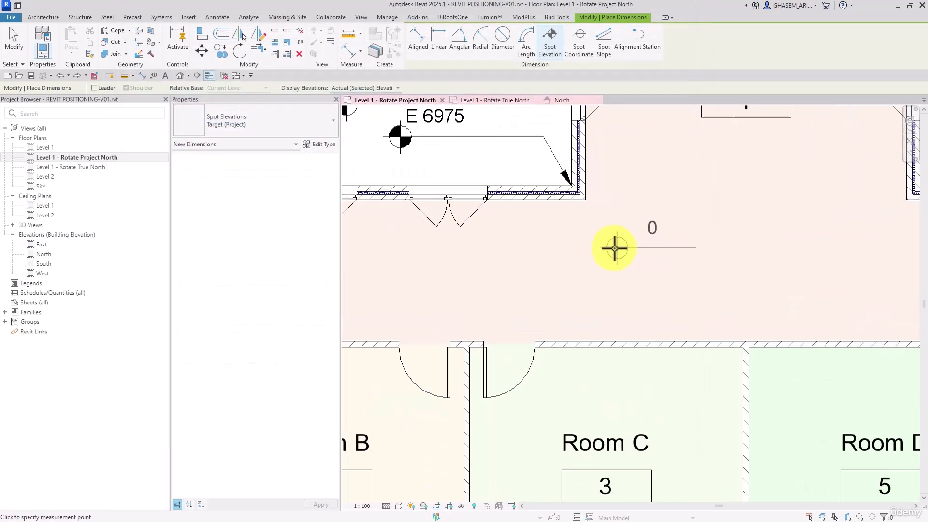
left_click(603, 248)
Step: Place a second spot elevation of type Target (Relative) beside the first one on the floor below Room A
left_click(266, 125)
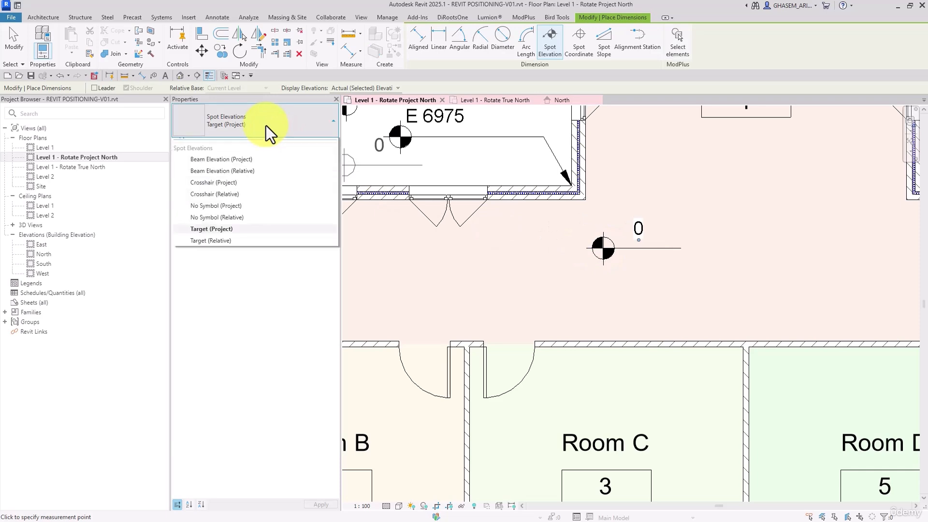
left_click(213, 251)
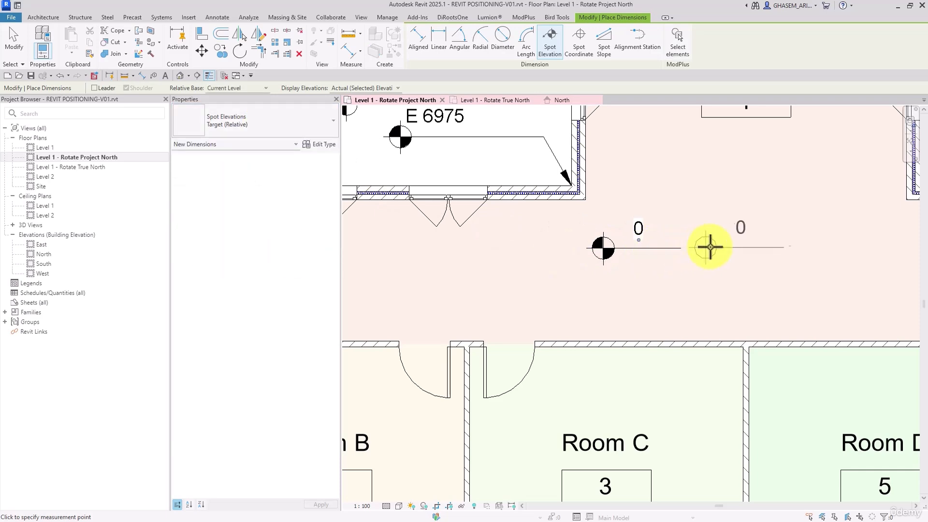
left_click(714, 246)
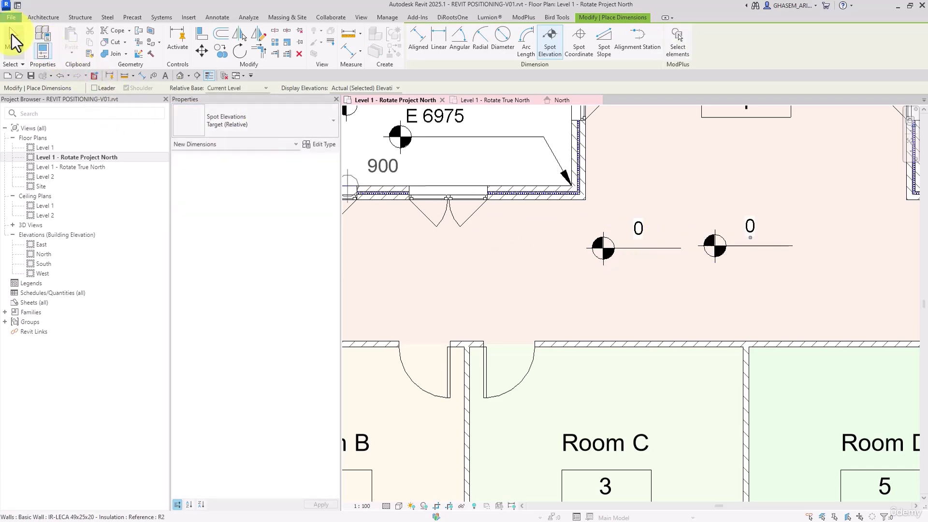
left_click(13, 36)
Step: Set the Elevation Base of the Target (Relative) spot elevation type to Survey Point and dismiss the save reminder without saving
left_click(716, 237)
left_click(222, 120)
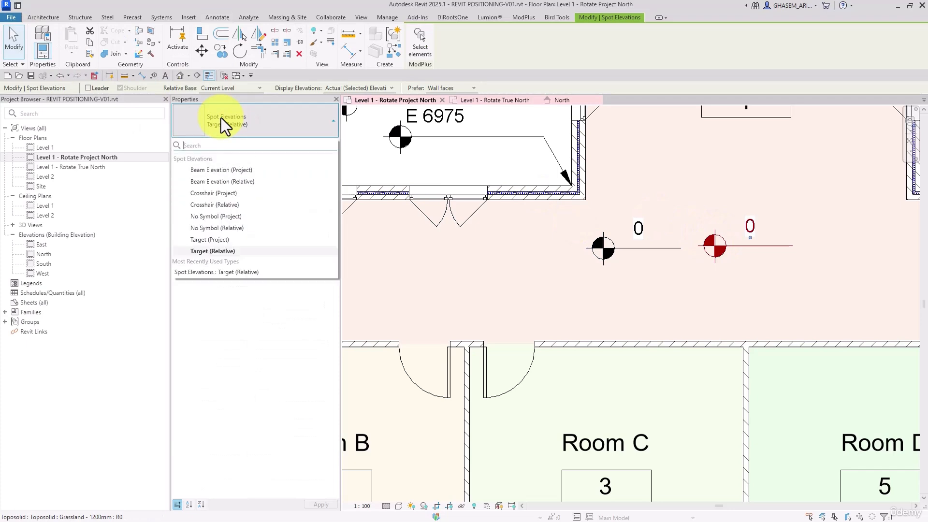
left_click(222, 117)
left_click(315, 147)
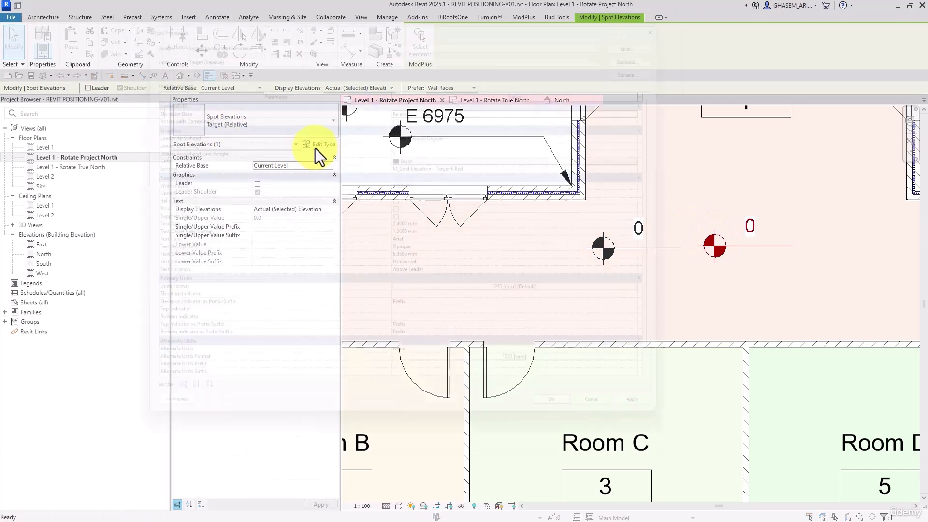
left_click(672, 101)
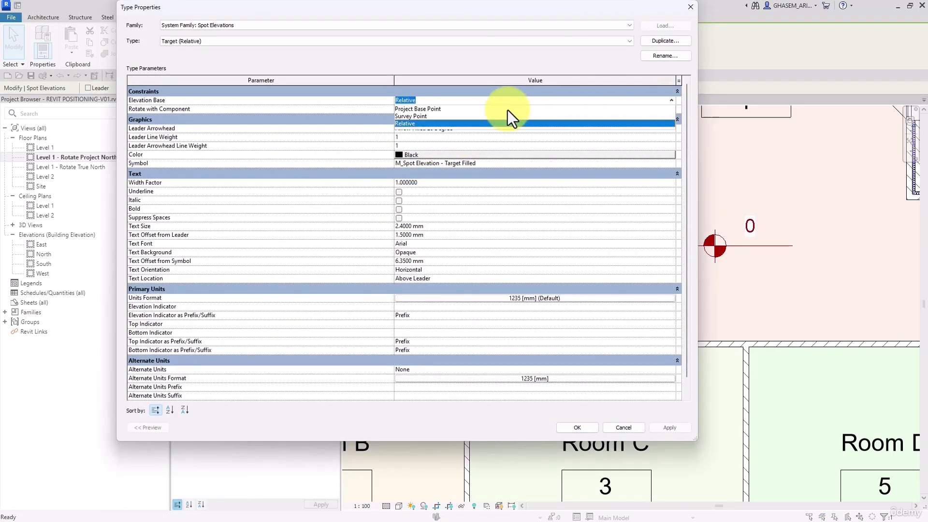
left_click(418, 120)
left_click(581, 427)
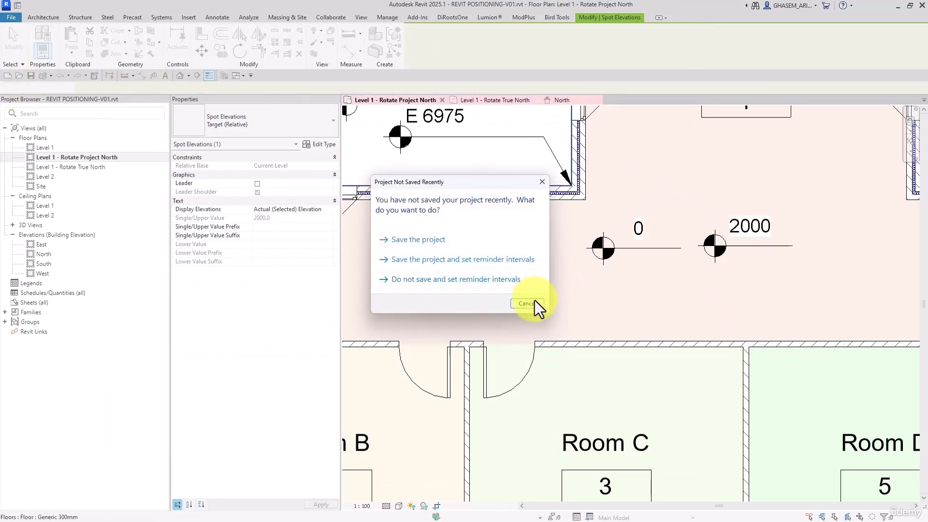
left_click(529, 303)
Step: Check the survey point and project base point coordinates and elevations in the plan against the two spot elevations
scroll(660, 238, "down", 2)
scroll(660, 238, "down", 1)
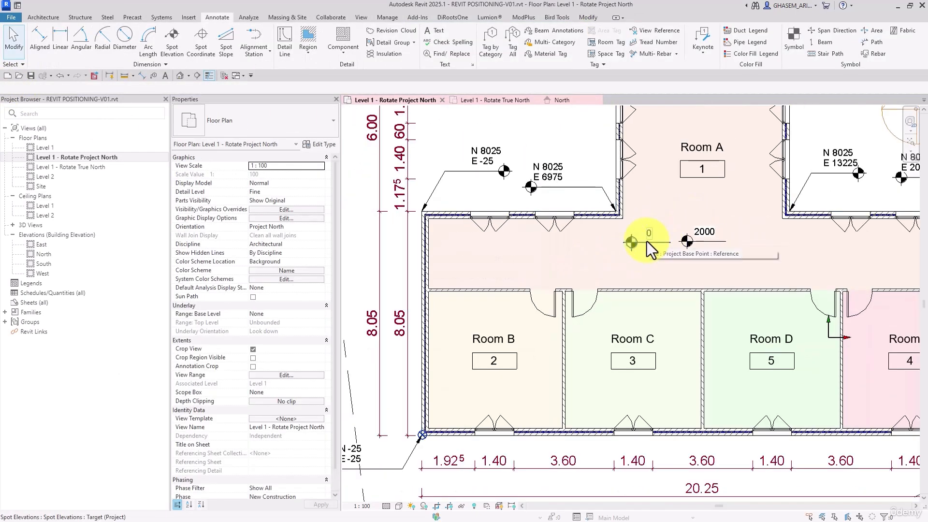
scroll(690, 244, "down", 2)
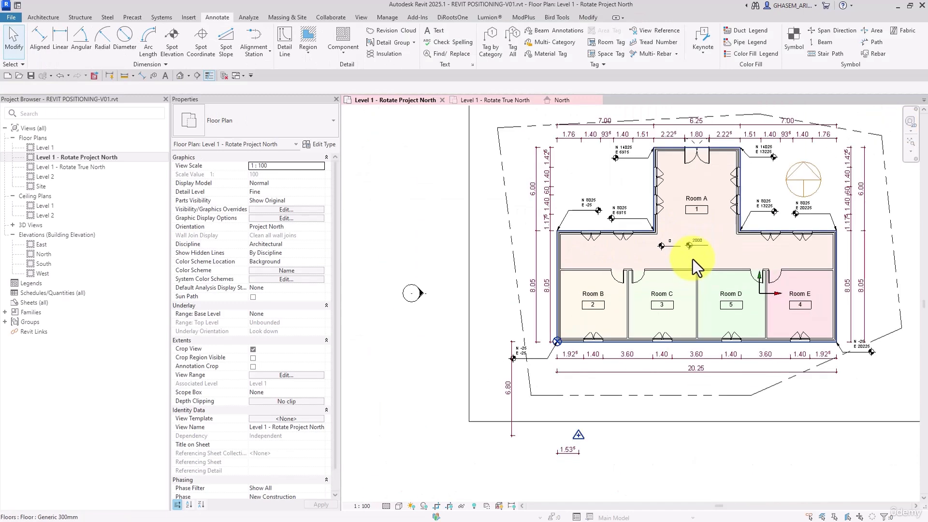
left_click(561, 389)
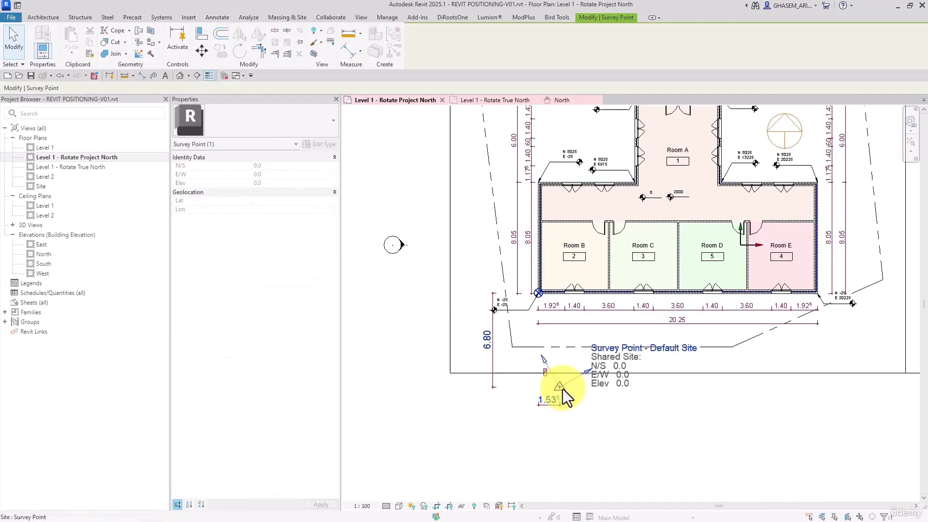
left_click(407, 244)
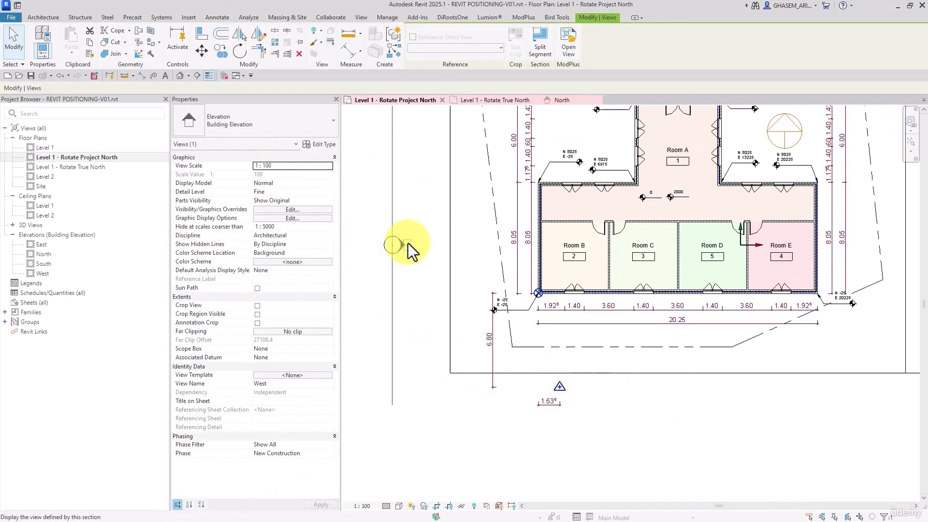
left_click(523, 323)
left_click(508, 420)
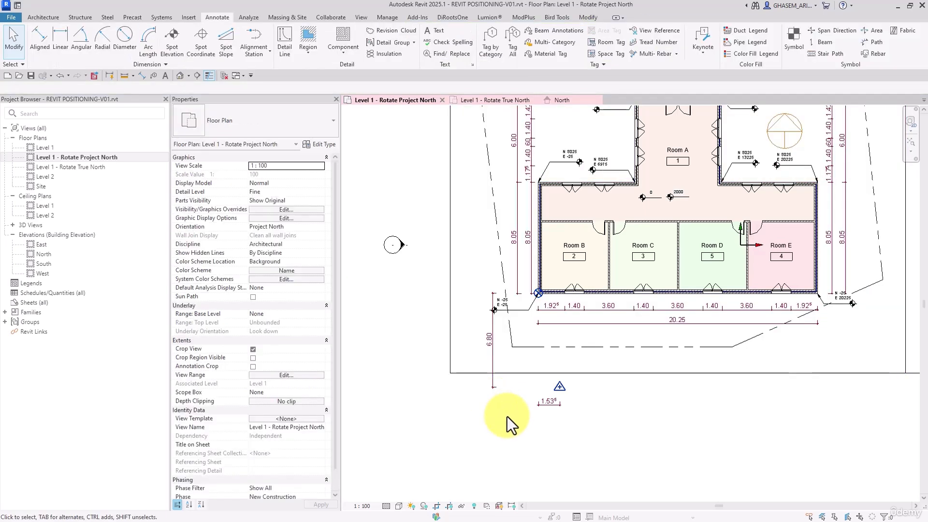
left_click(536, 293)
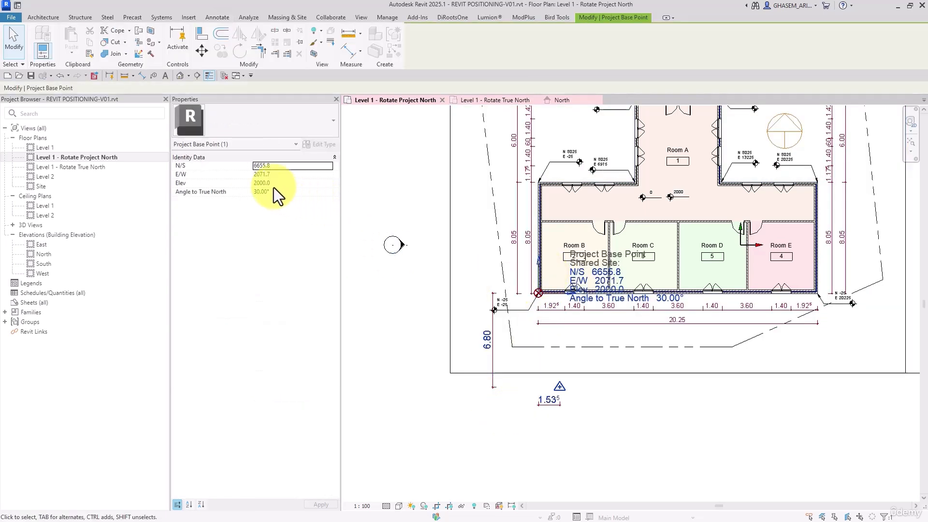
left_click(387, 211)
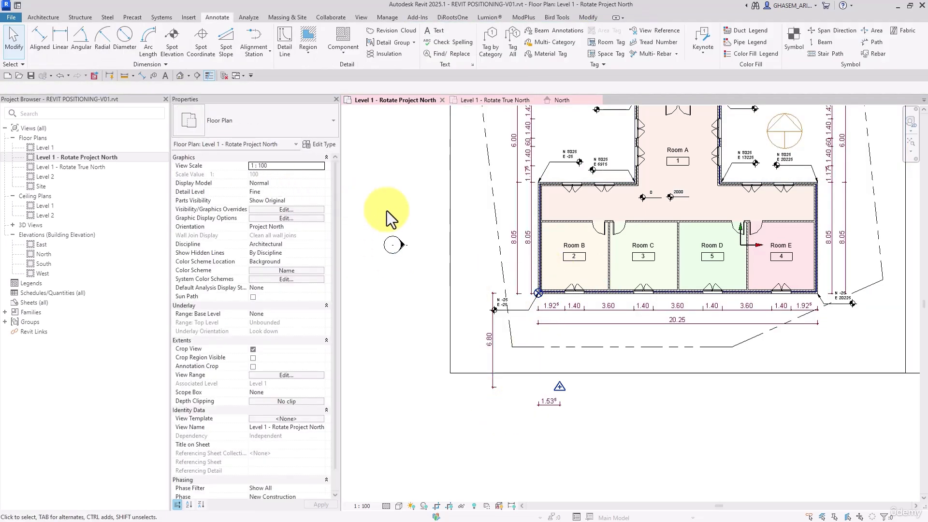
Step: Include the elevation in the Horizontal spot coordinate type, using the spot coordinate at the building's lower-left corner
left_click(526, 313)
left_click(323, 144)
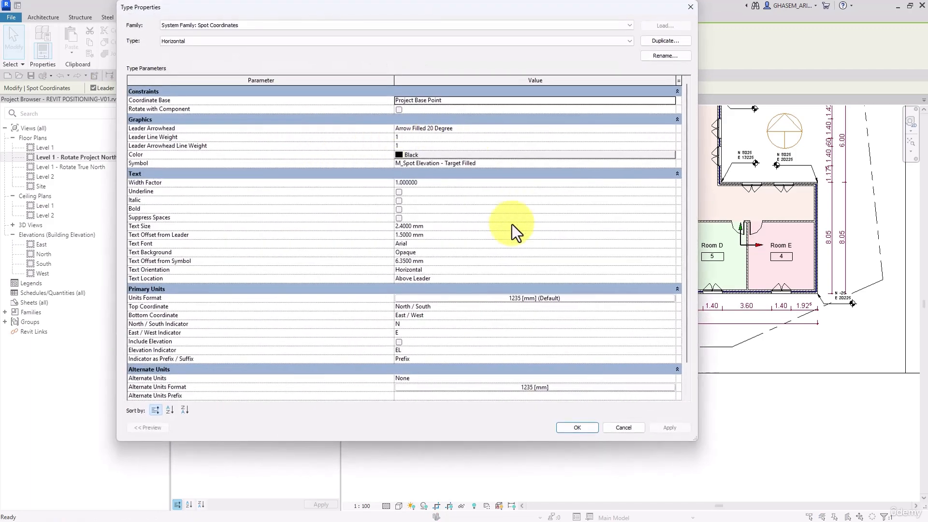
scroll(394, 218, "down", 1)
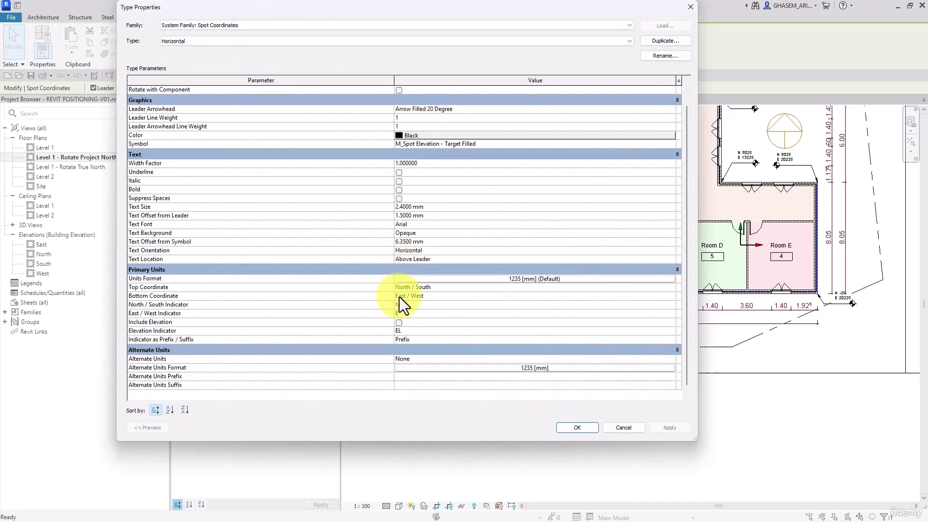
left_click(399, 323)
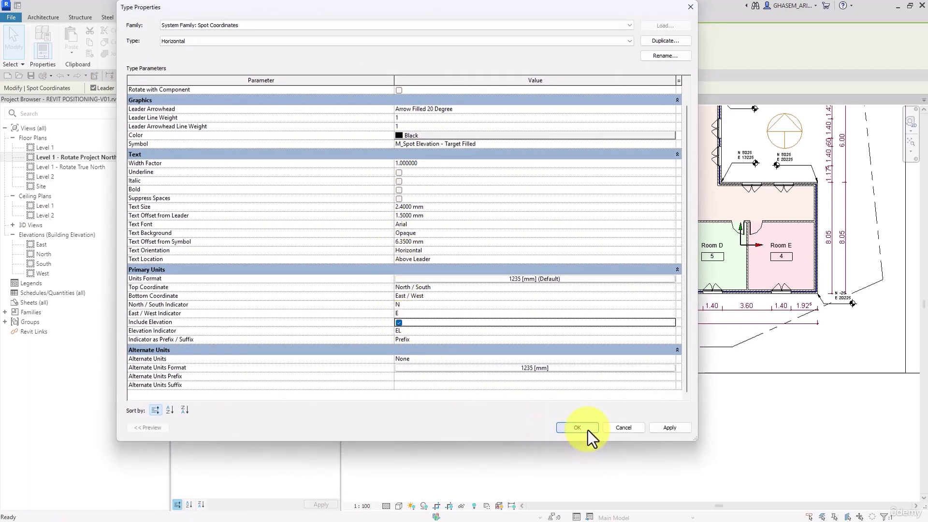
left_click(580, 428)
left_click(580, 469)
scroll(504, 378, "up", 2)
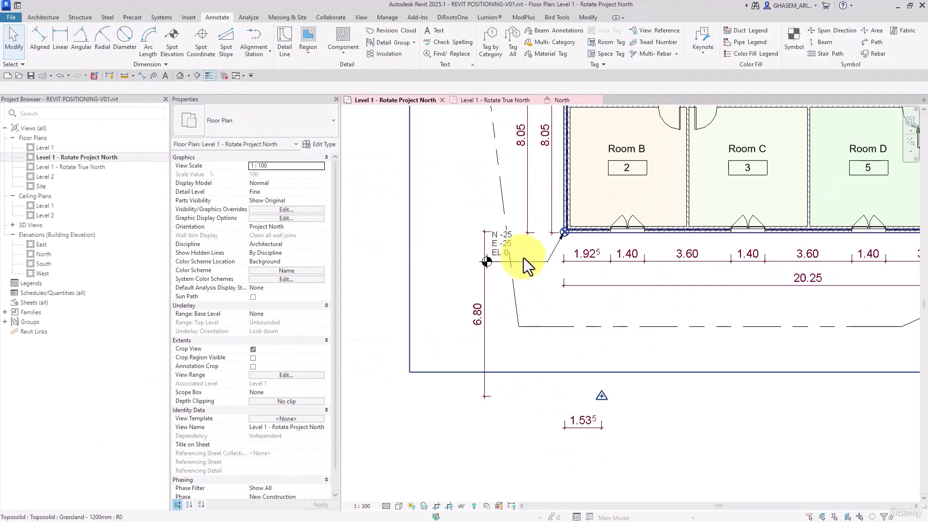
scroll(524, 261, "up", 3)
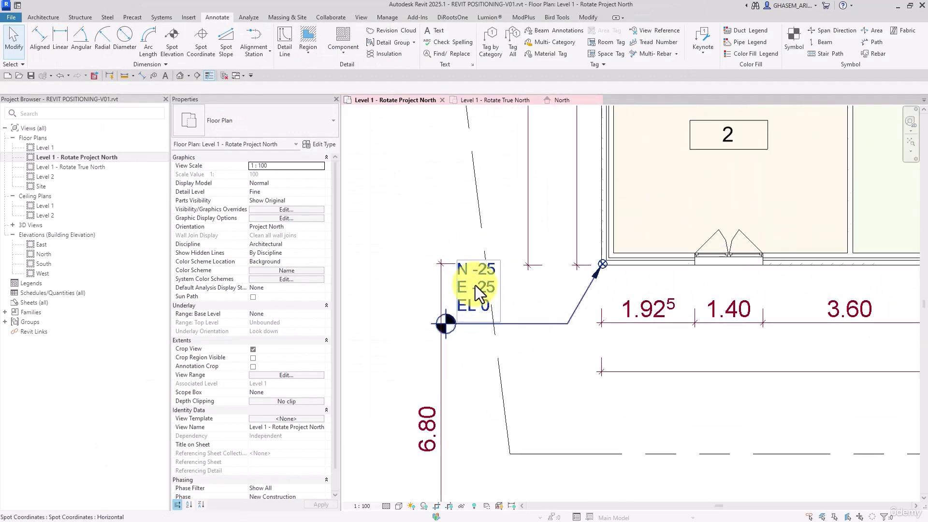
Step: Set the Coordinate Base of the Horizontal spot coordinate type to Survey Point and check the corner's coordinates
left_click(513, 324)
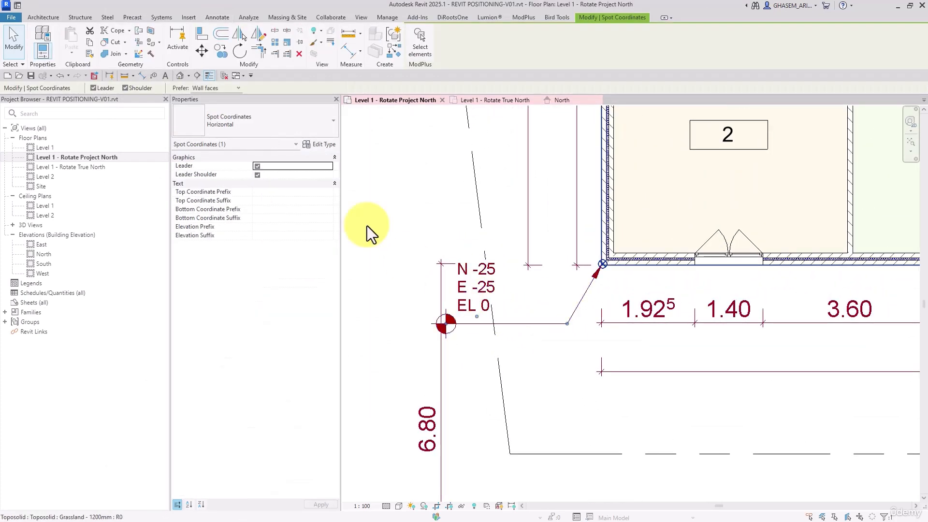
left_click(320, 145)
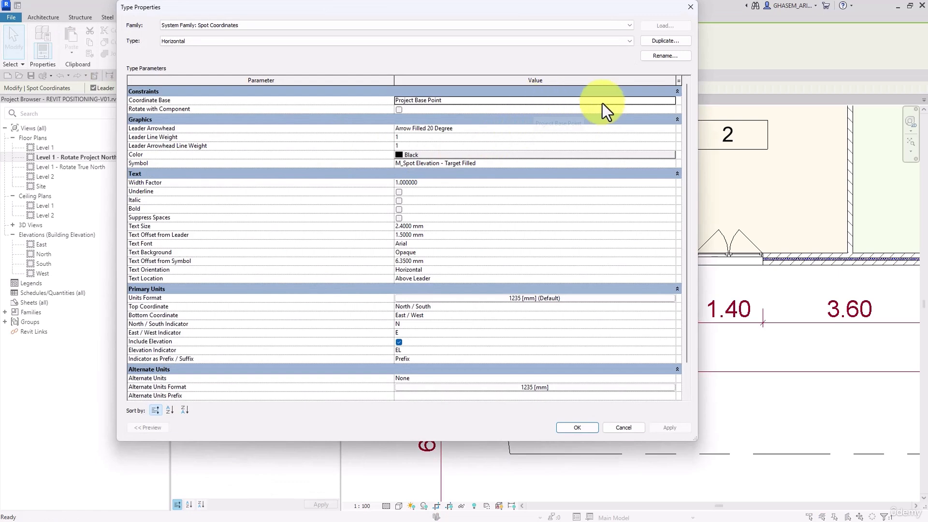
left_click(670, 100)
left_click(415, 123)
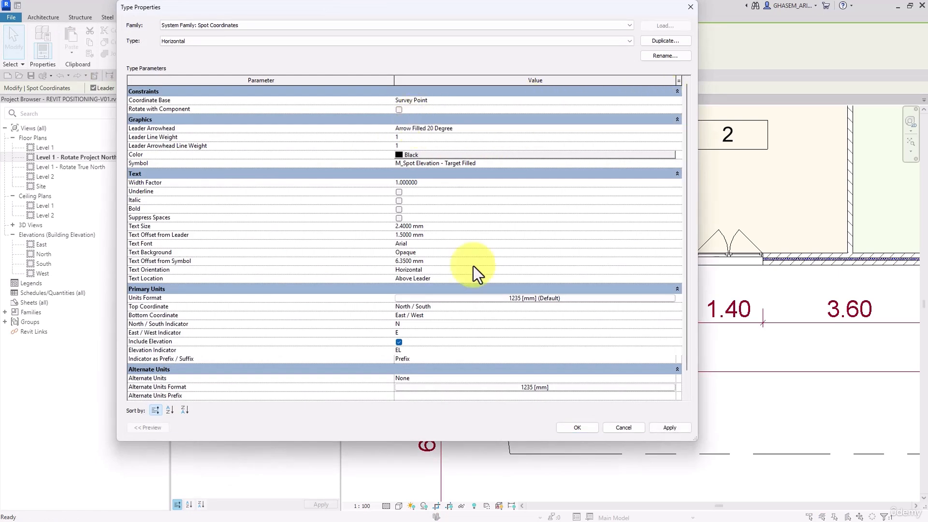
left_click(567, 429)
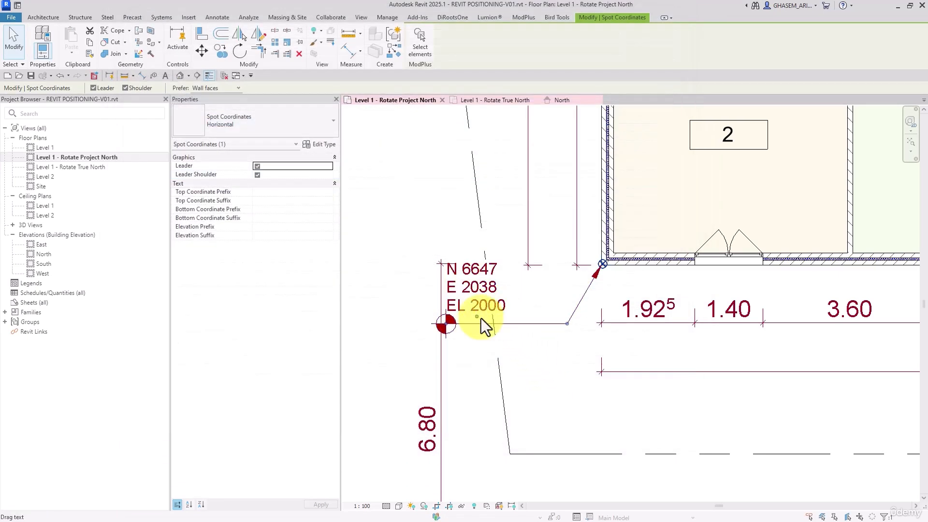
middle_click_drag(481, 319, 667, 321)
Step: Set the Coordinate Base of the Horizontal spot coordinate type back to Project Base Point and deselect the spot coordinate
left_click(323, 151)
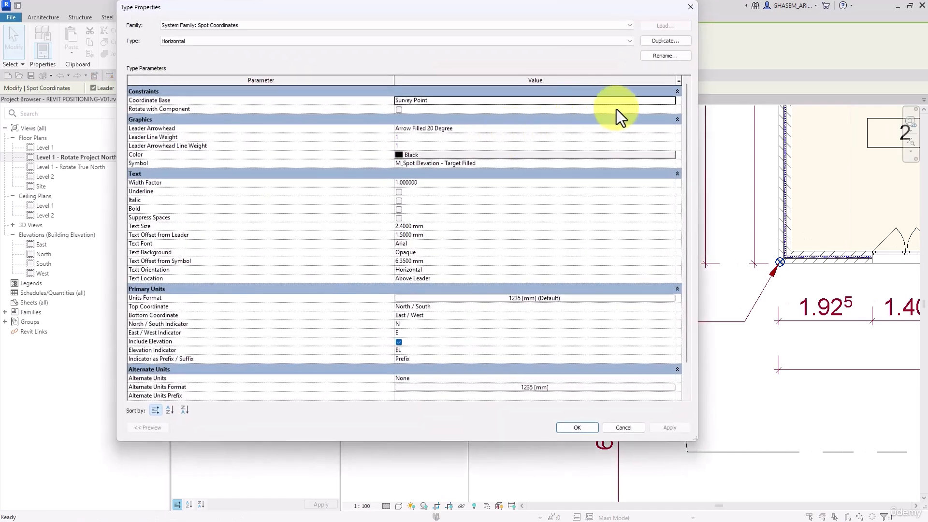
left_click(672, 100)
left_click(439, 107)
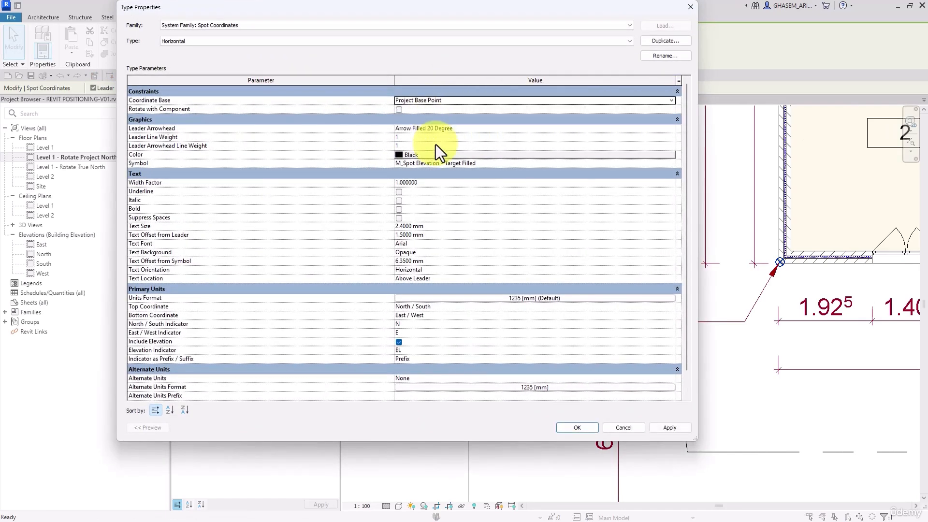
left_click(567, 427)
left_click(451, 370)
scroll(451, 370, "down", 4)
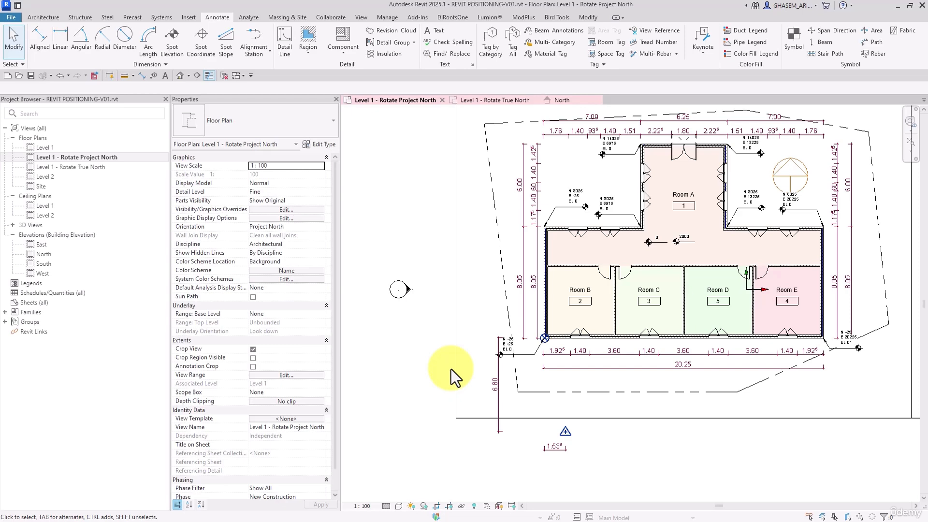
Step: Start relocating the project in the Level 1 - Rotate Project North plan
left_click(375, 19)
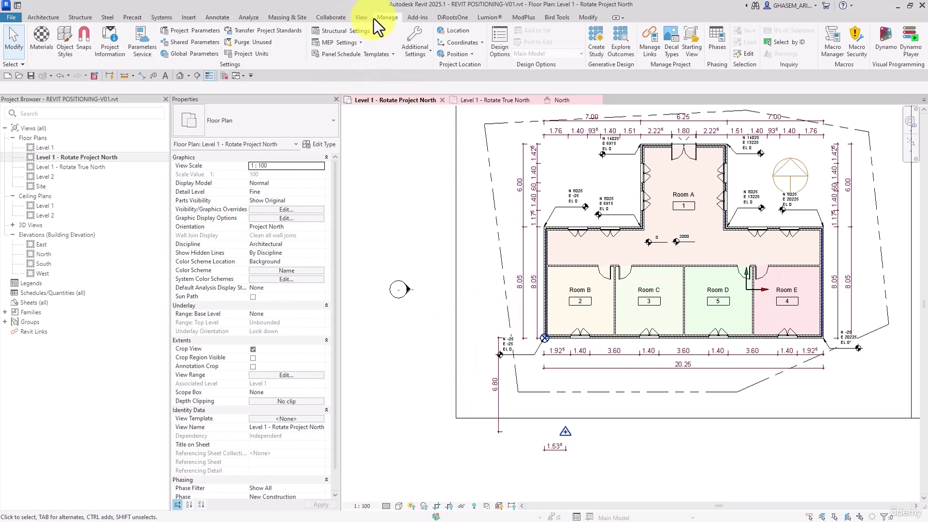
left_click(448, 55)
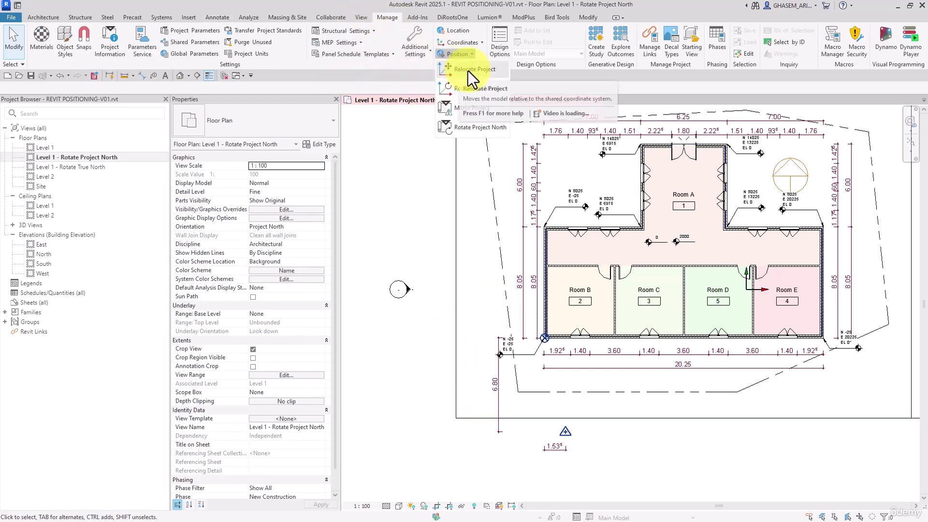